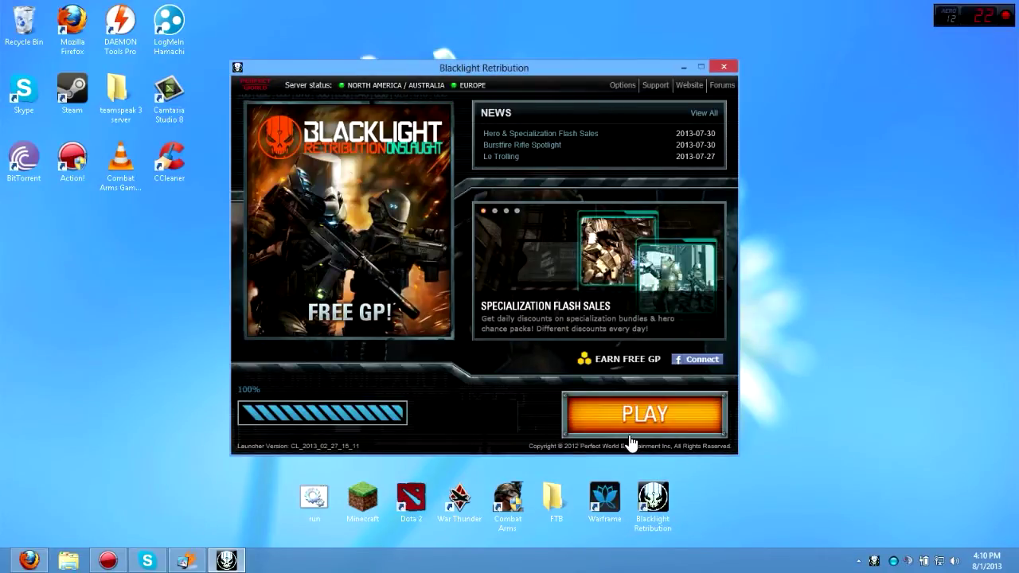
Start Blacklight Retribution from its launcher
click(628, 434)
drag(485, 407, 382, 137)
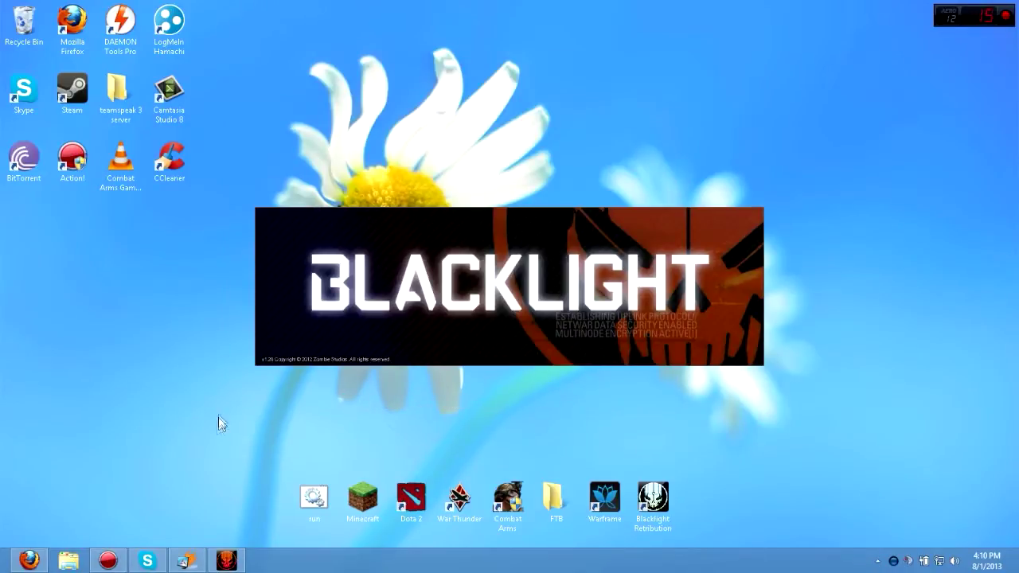
drag(258, 438, 468, 132)
drag(523, 309, 686, 117)
End the unresponsive BLR (32 bit) process in Task Manager and close Task Manager
right_click(376, 561)
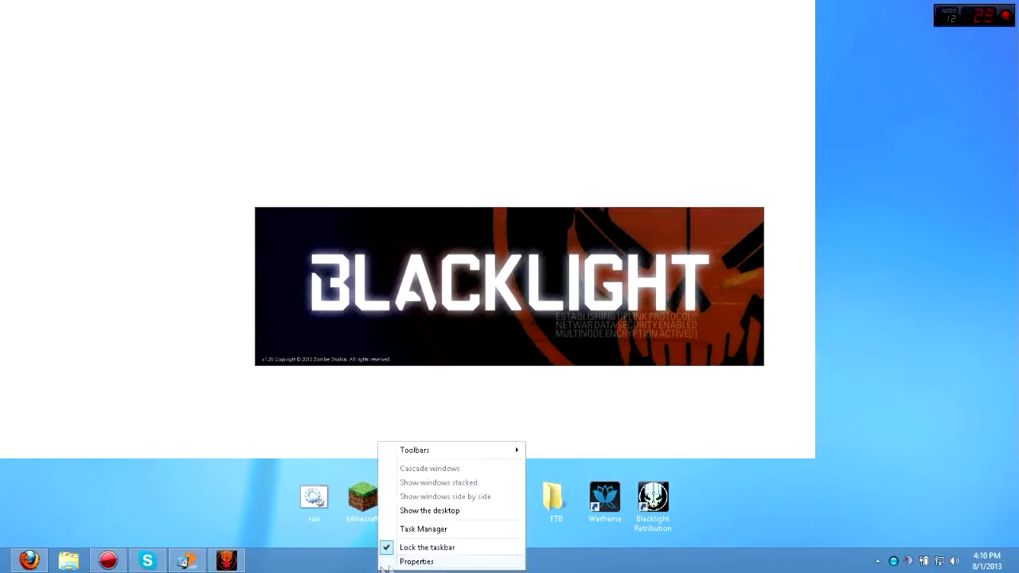
click(454, 529)
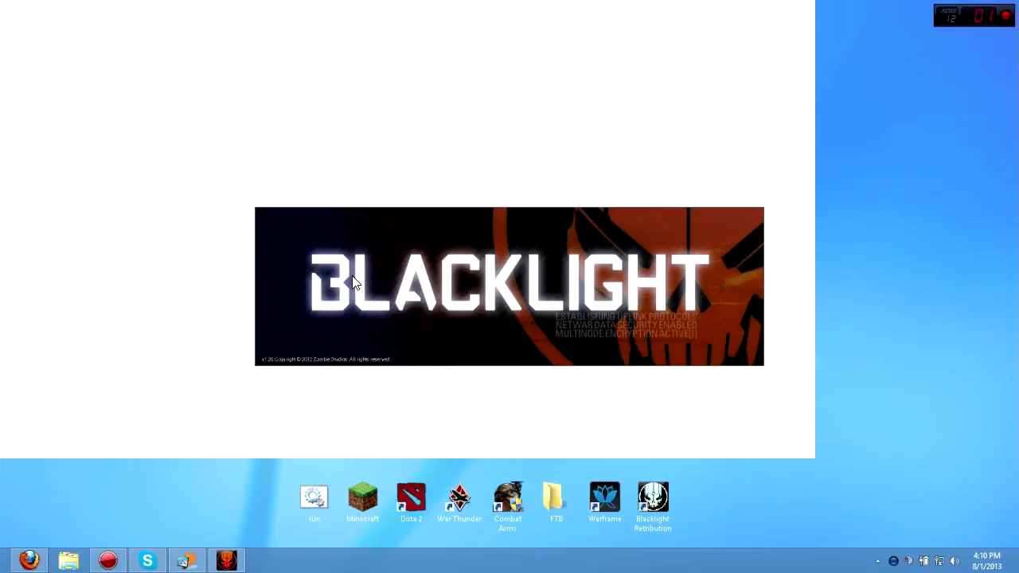
right_click(346, 560)
click(380, 517)
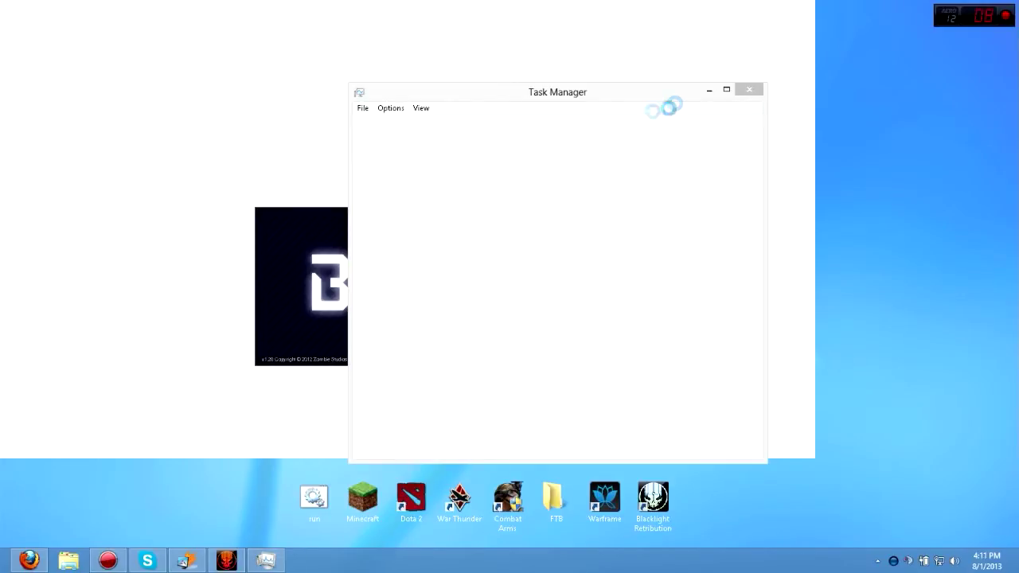
click(473, 221)
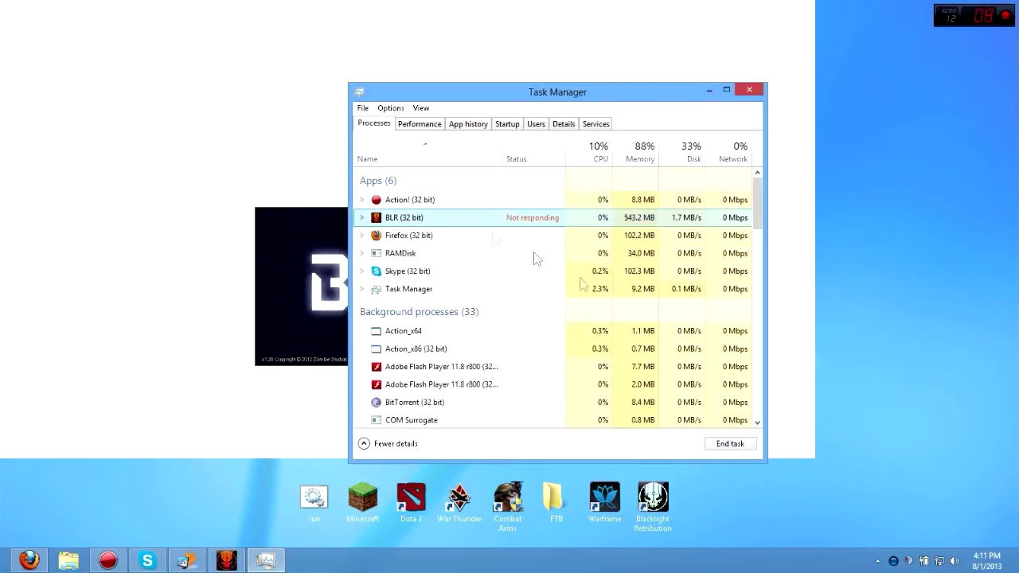
click(733, 443)
click(742, 91)
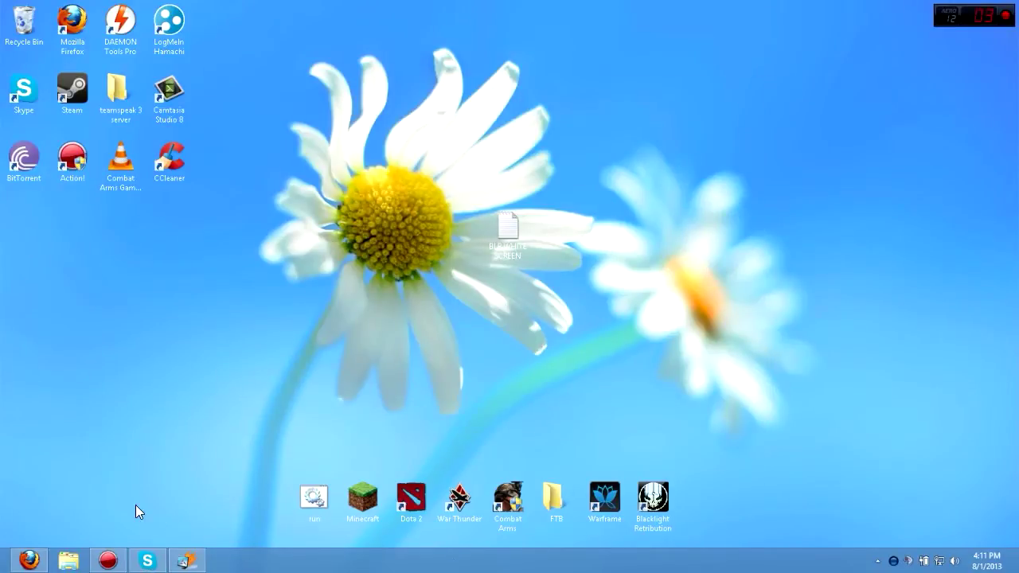
Open a maximized File Explorer window and go to the Blacklight Retribution folder under Perfect World Entertainment on Local Disk (C:)
click(68, 560)
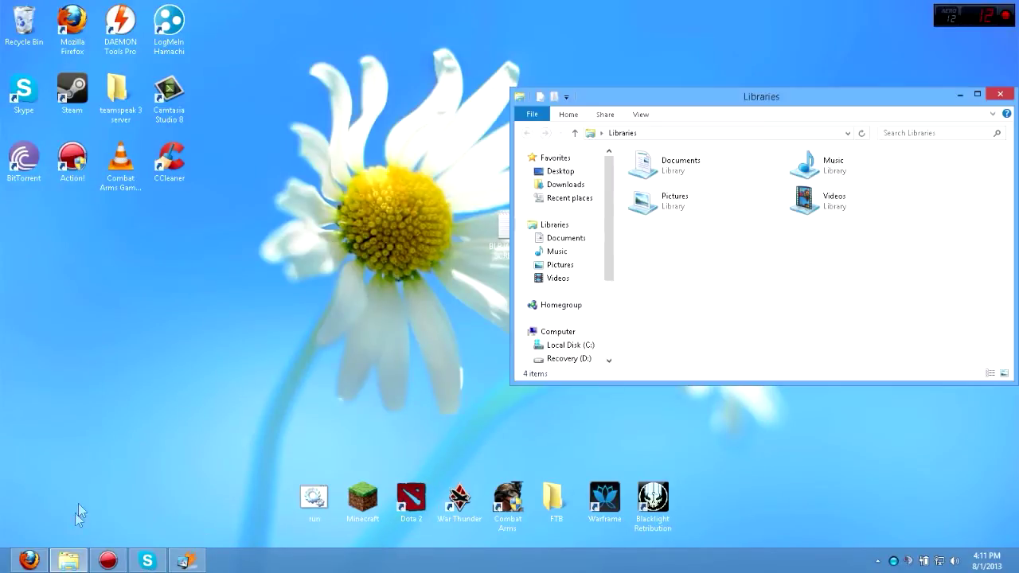
drag(671, 98, 612, 0)
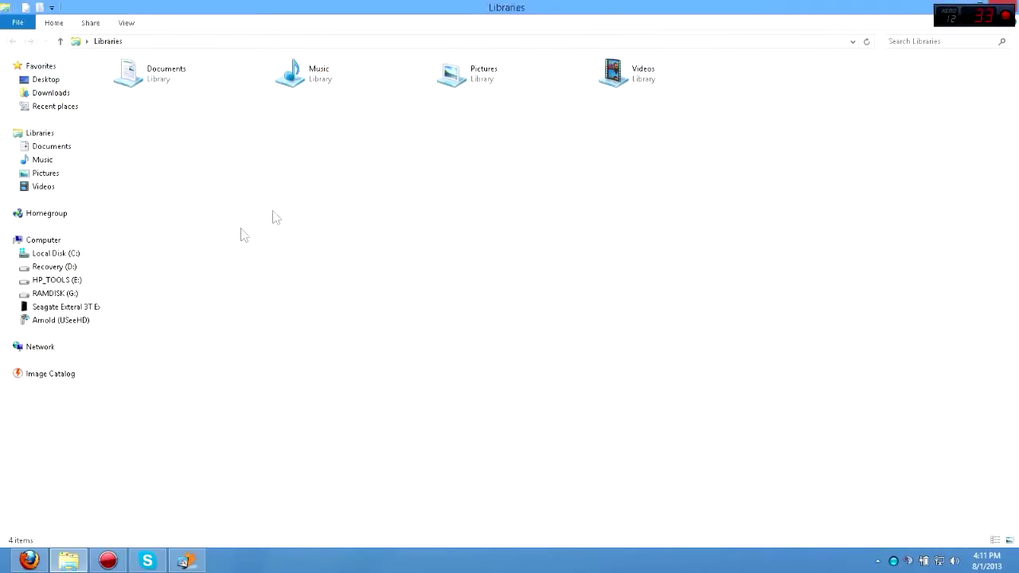
click(79, 256)
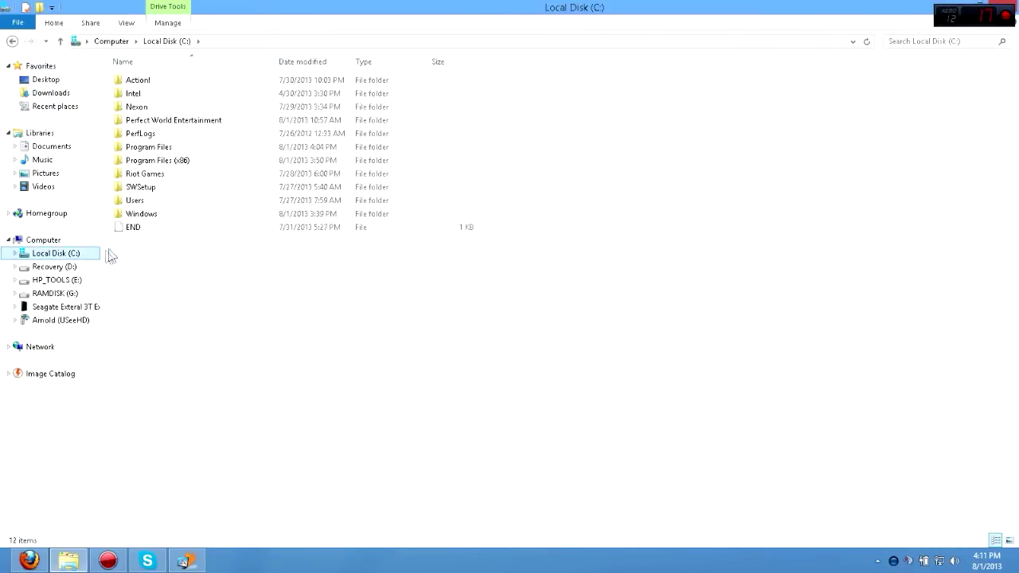
double_click(187, 125)
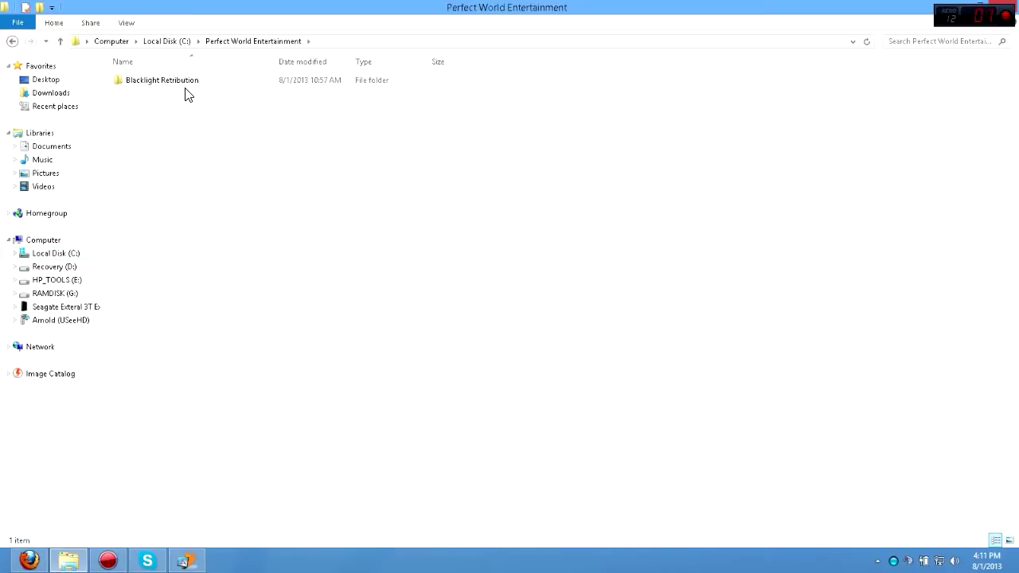
double_click(185, 84)
double_click(183, 82)
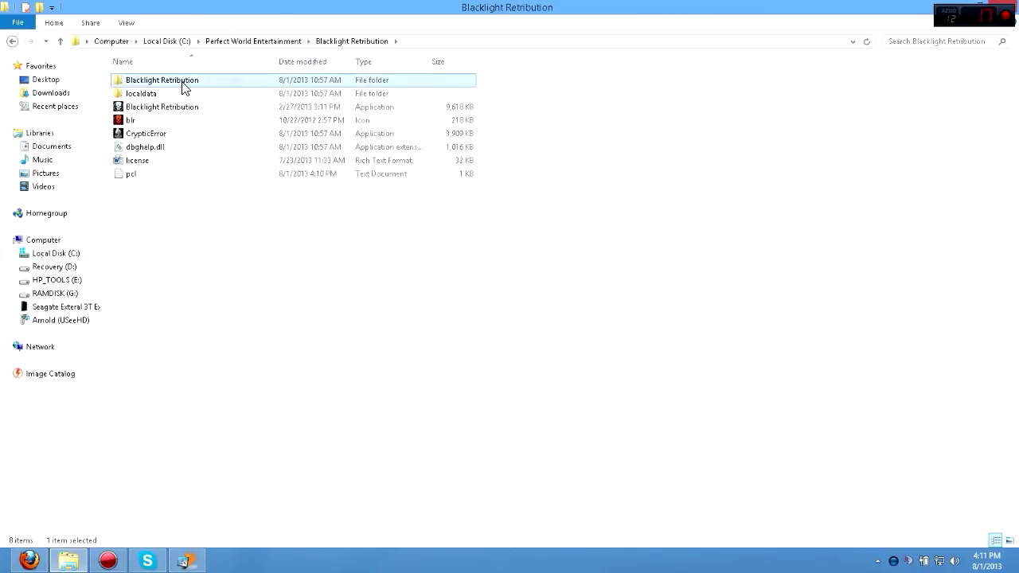
double_click(168, 82)
double_click(169, 123)
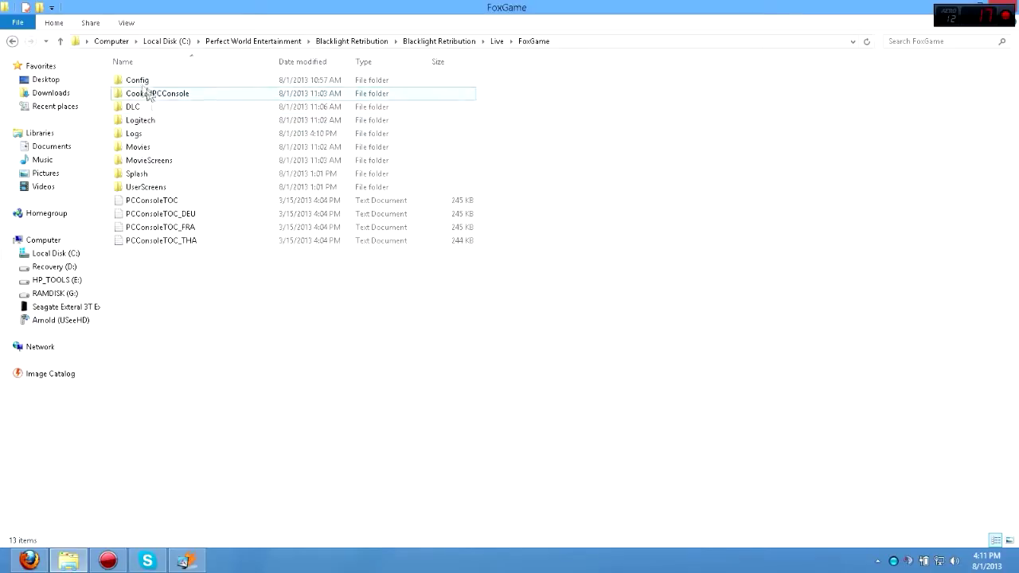
click(439, 41)
click(347, 42)
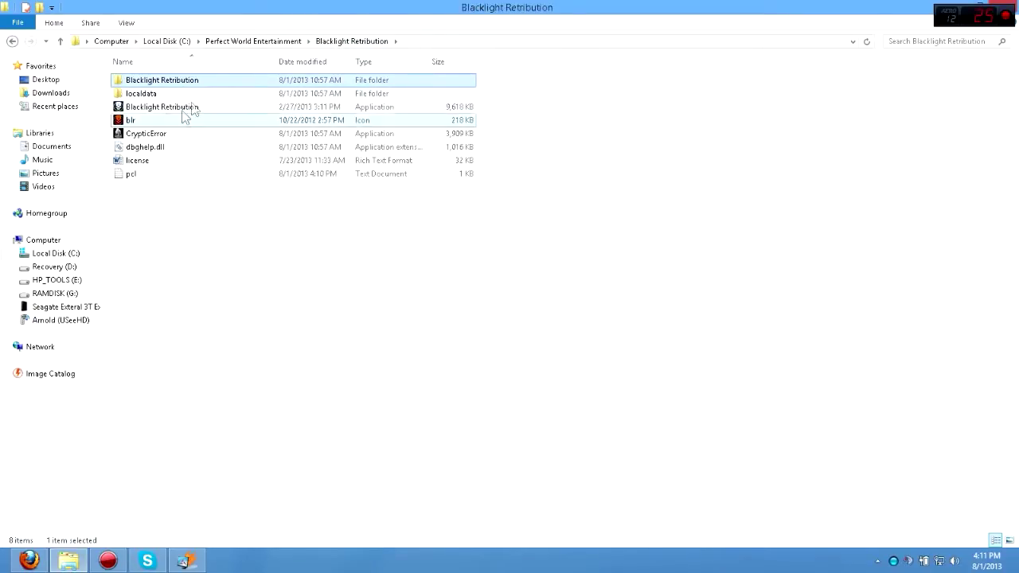
Navigate through the inner Blacklight Retribution folder, Live, FoxGame, Config and PCConsole into the Cooked folder
double_click(265, 82)
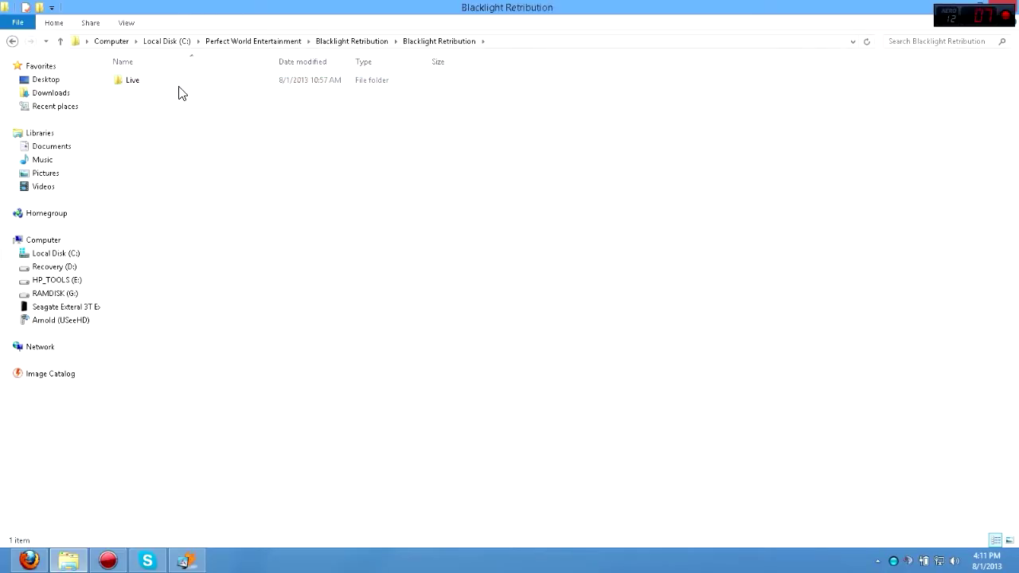
double_click(179, 83)
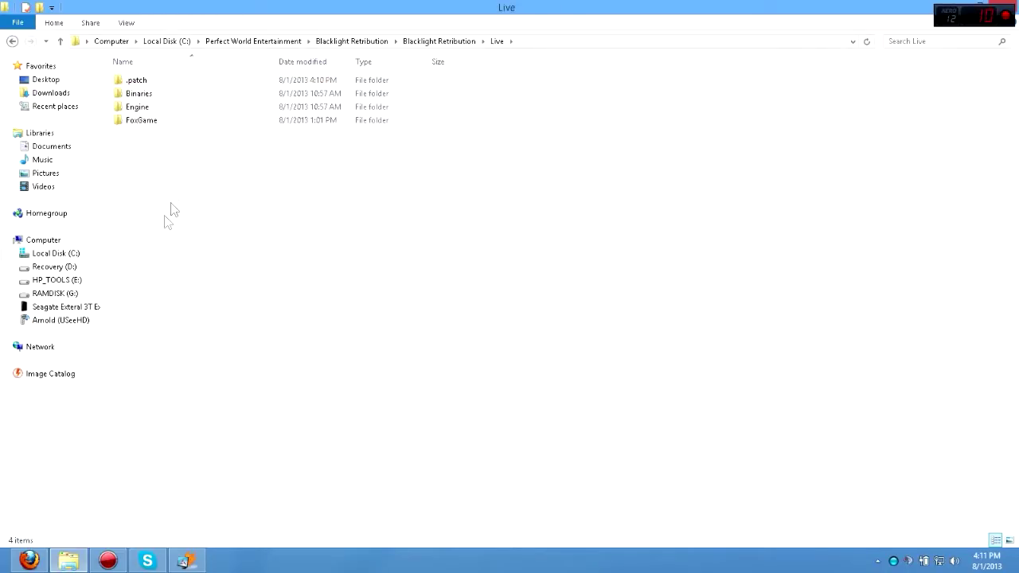
double_click(139, 126)
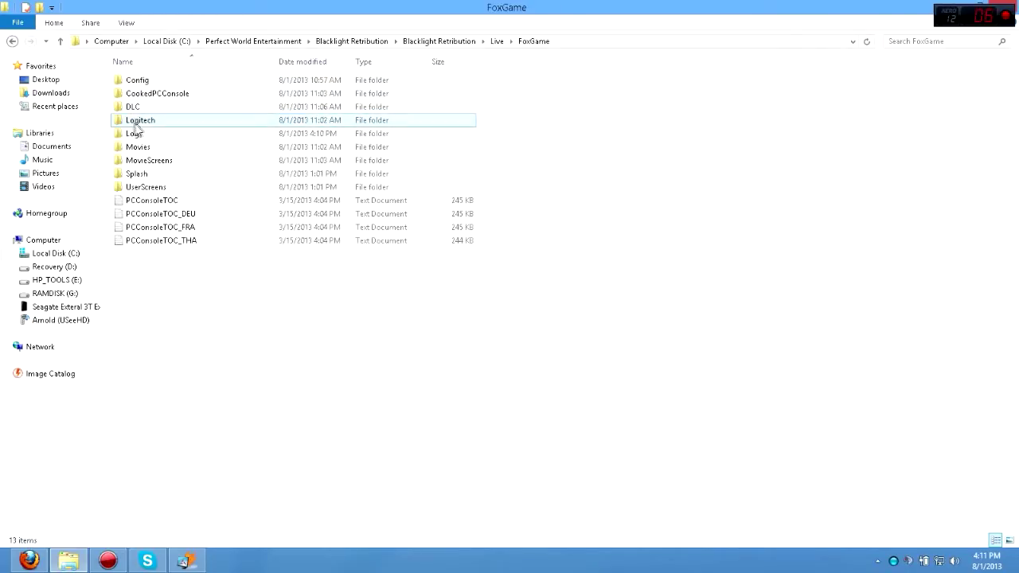
double_click(147, 83)
double_click(147, 84)
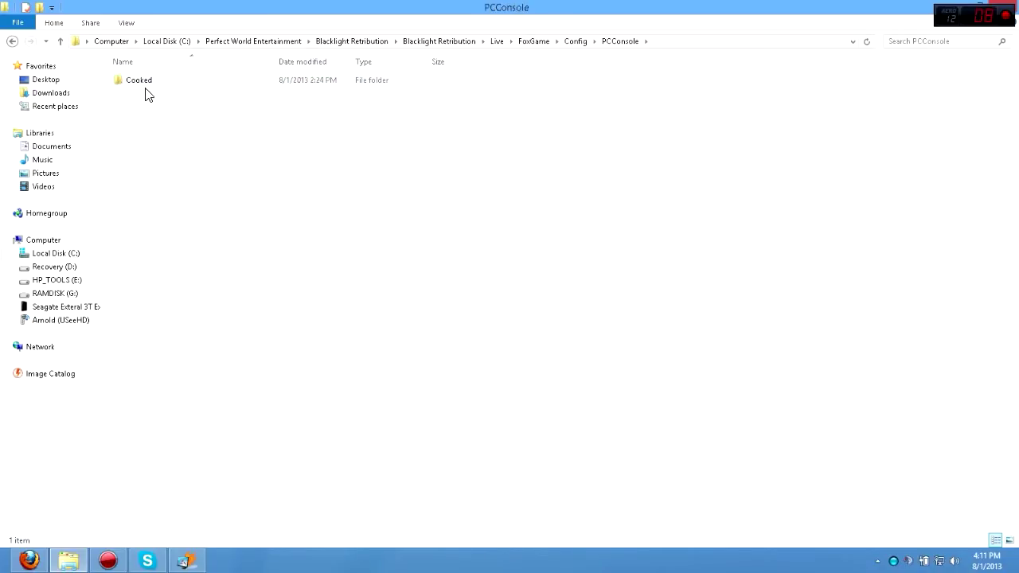
double_click(146, 82)
drag(275, 319, 494, 48)
click(313, 237)
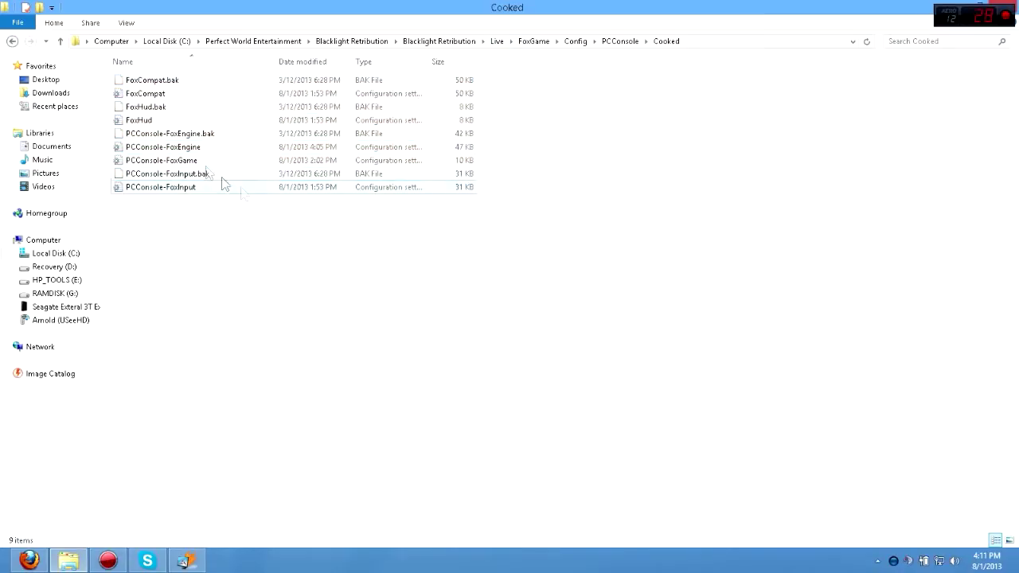
Open the PCConsole-FoxEngine configuration file in Notepad and locate the AllowD3D11 line in its [SystemSettings] section
double_click(184, 151)
scroll(390, 241, down, 20)
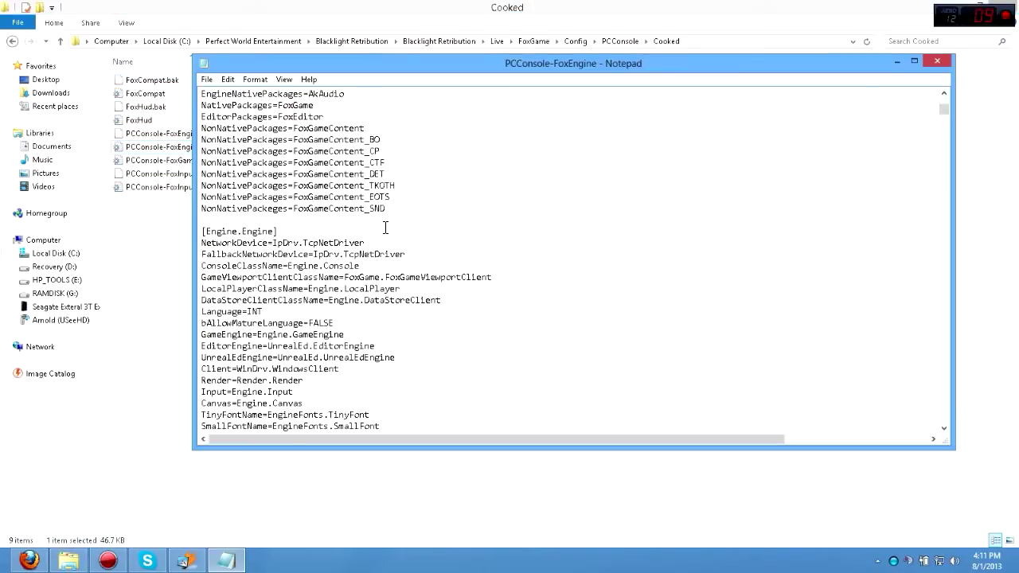
scroll(390, 241, down, 20)
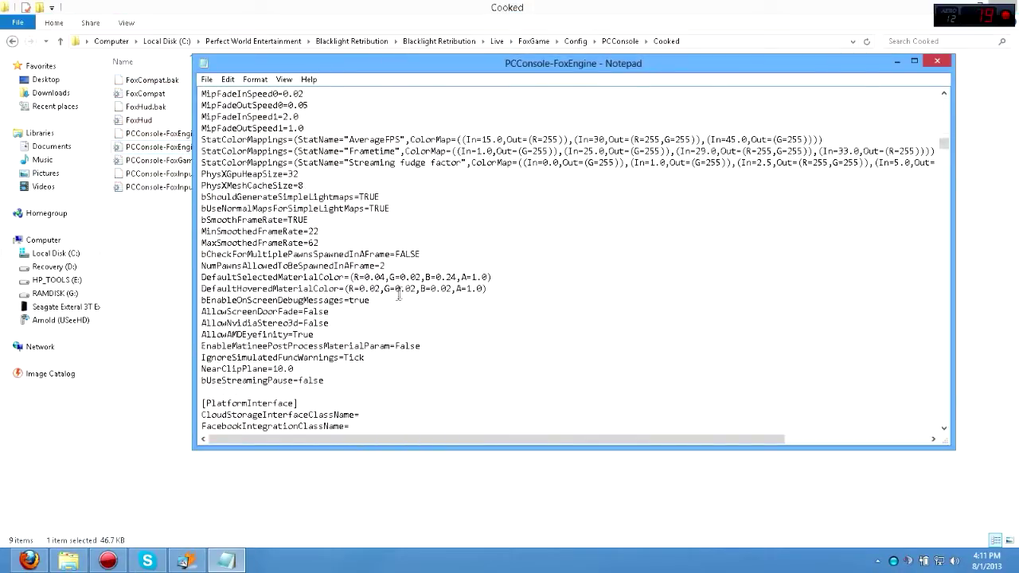
scroll(361, 295, down, 20)
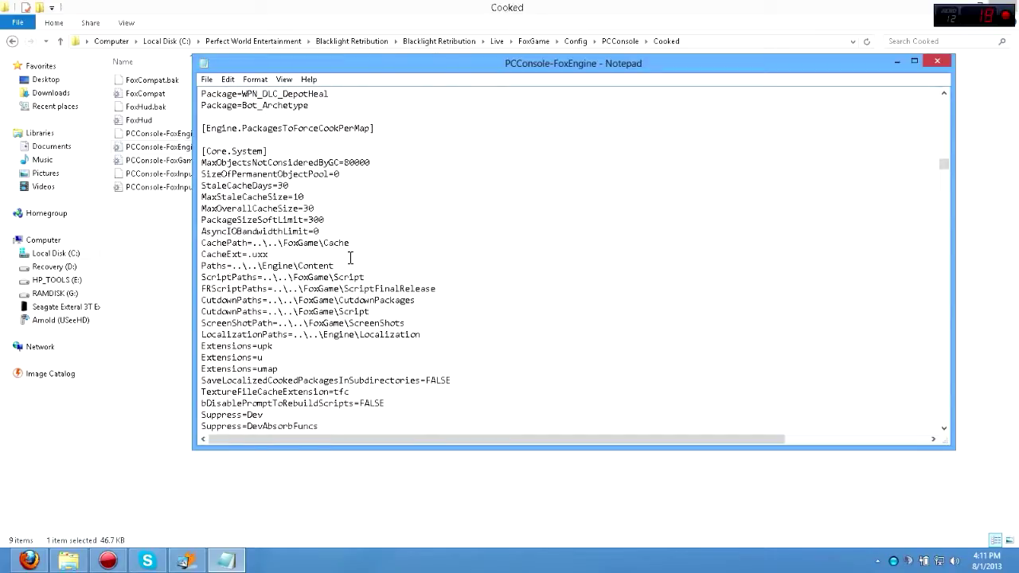
scroll(333, 269, down, 20)
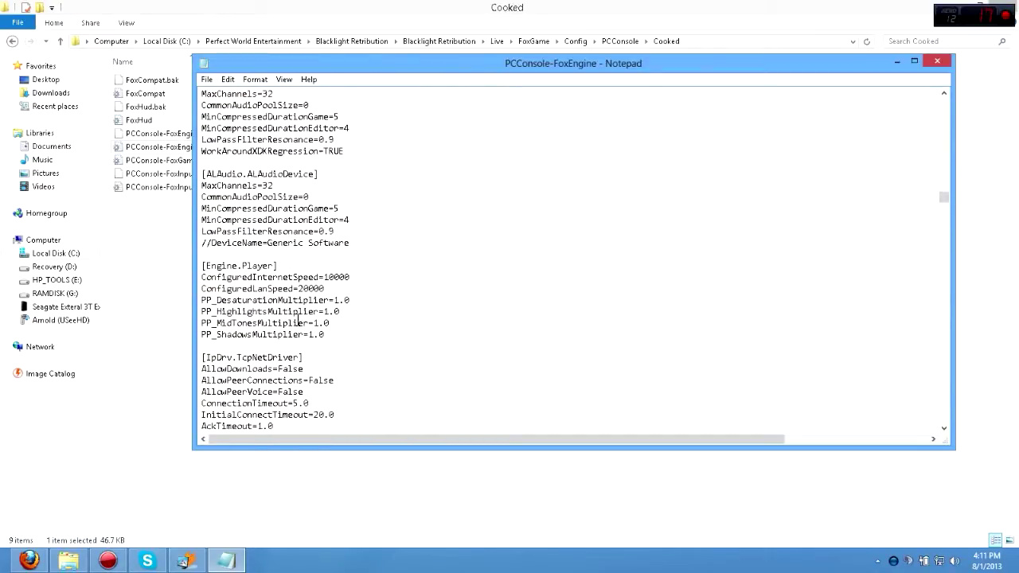
scroll(348, 309, down, 20)
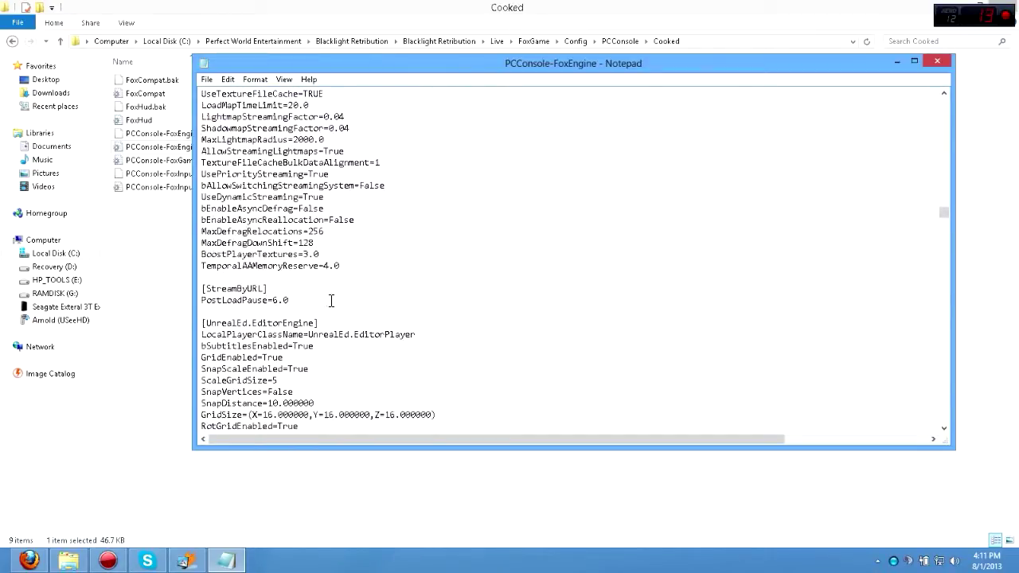
scroll(324, 300, down, 20)
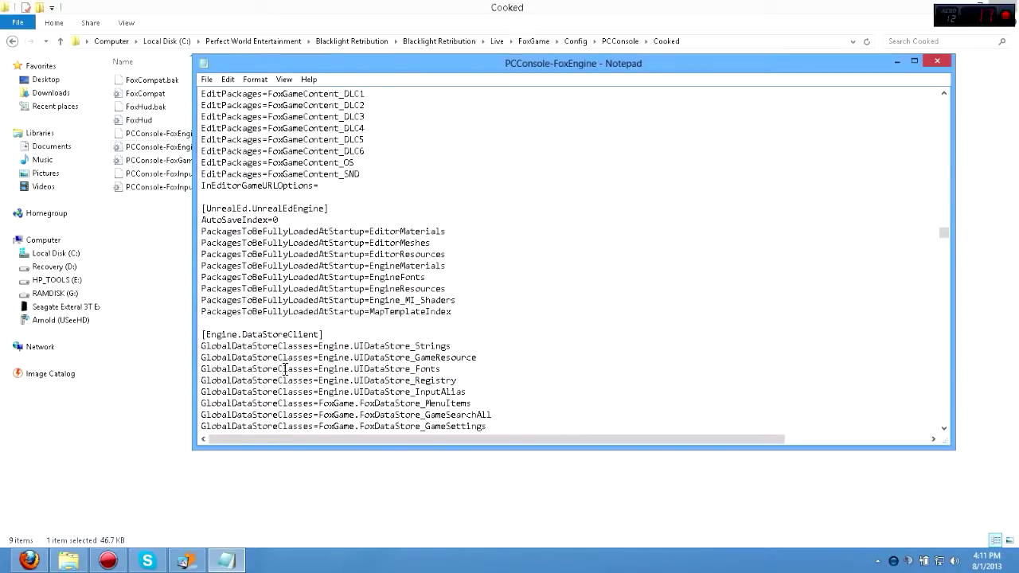
scroll(296, 386, down, 20)
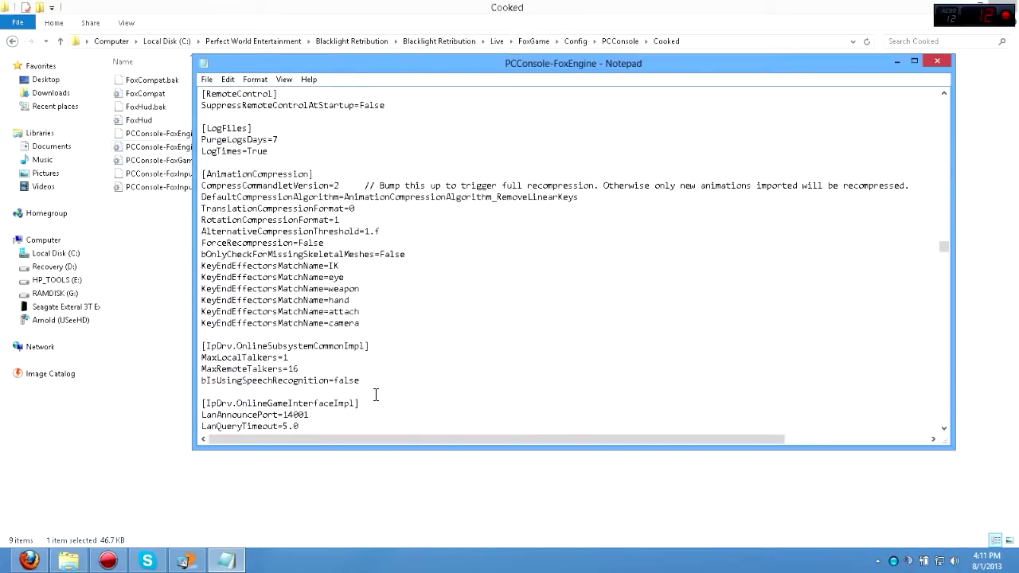
scroll(397, 416, down, 20)
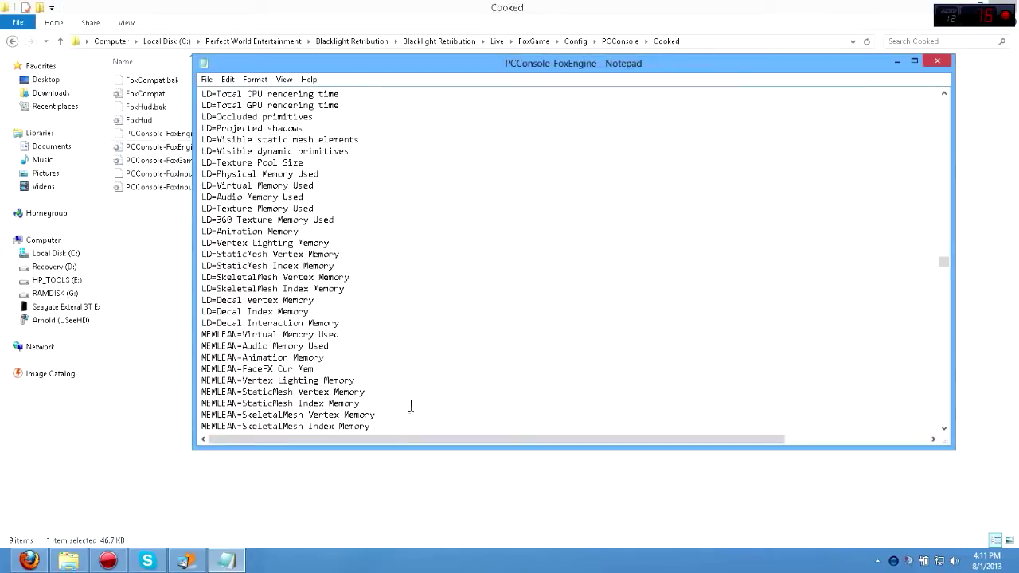
scroll(429, 388, down, 8)
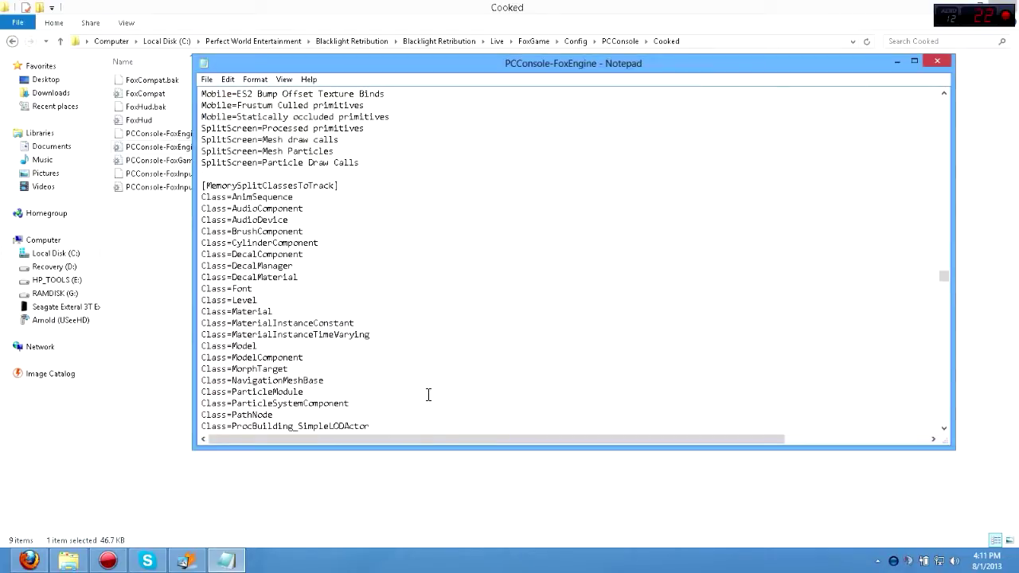
scroll(422, 382, down, 9)
scroll(402, 340, down, 14)
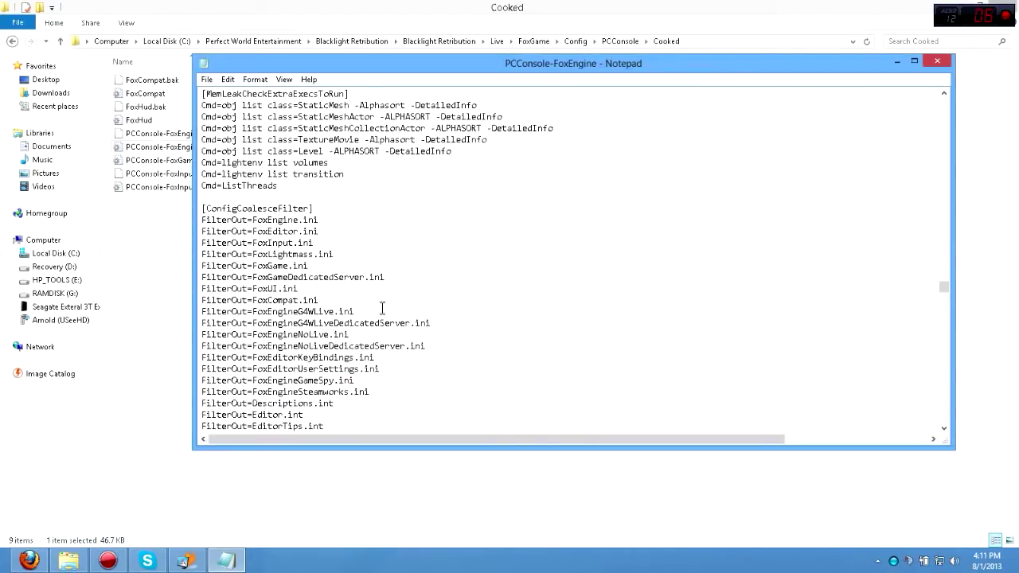
scroll(371, 300, down, 5)
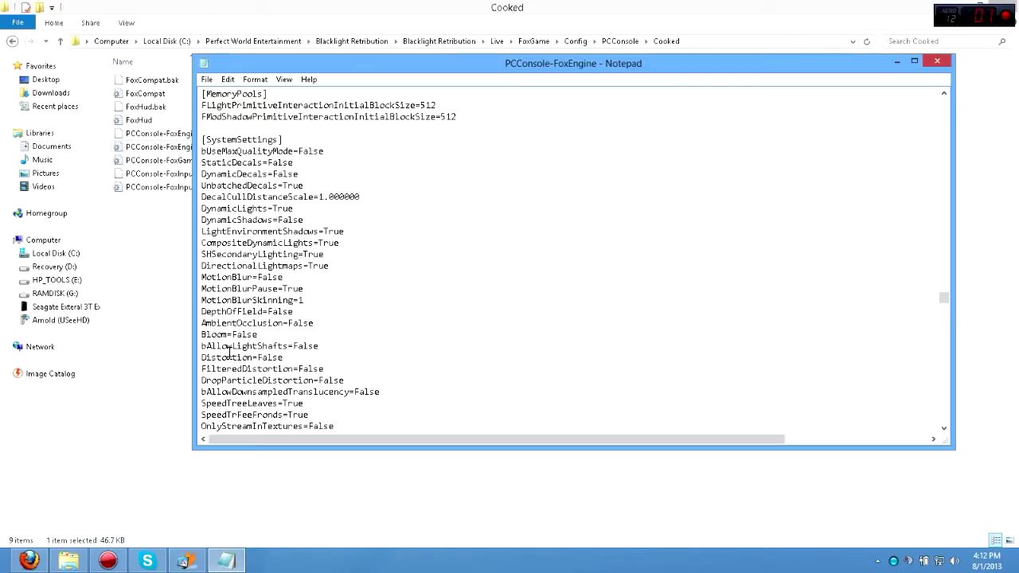
scroll(228, 353, down, 4)
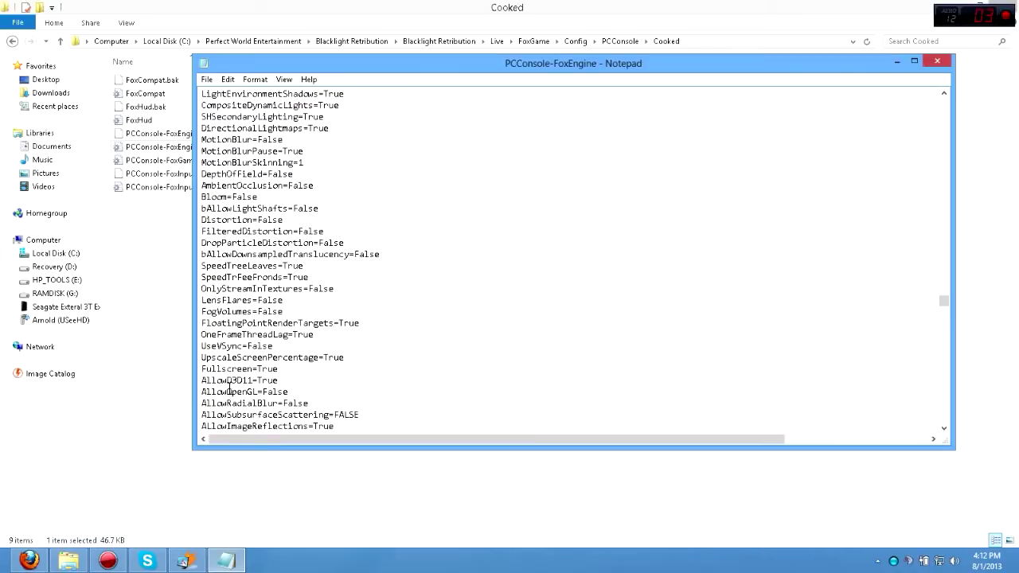
Set AllowD3D11 to False in the [SystemSettings] section, then save and close the configuration file
drag(203, 382, 287, 383)
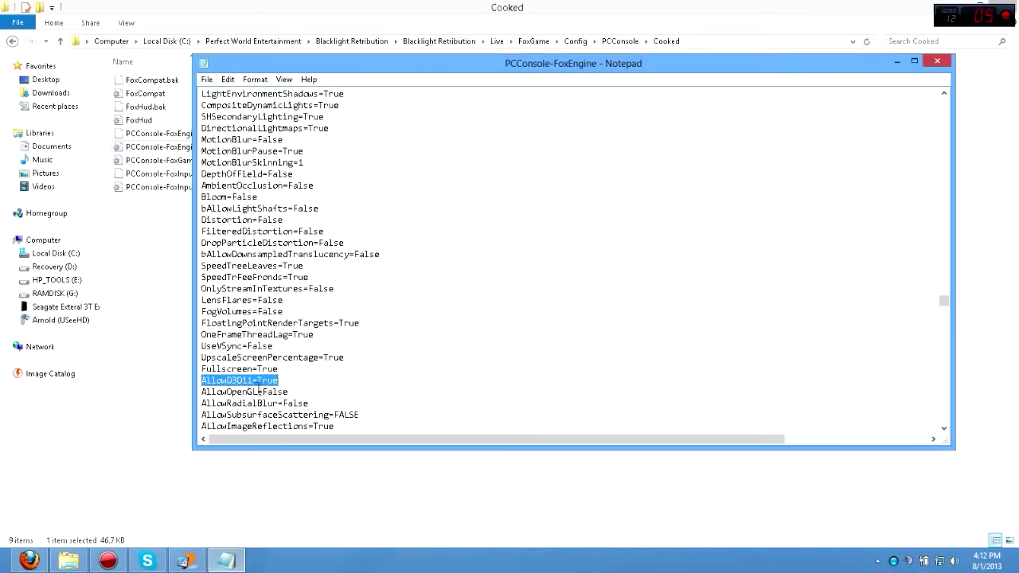
click(251, 383)
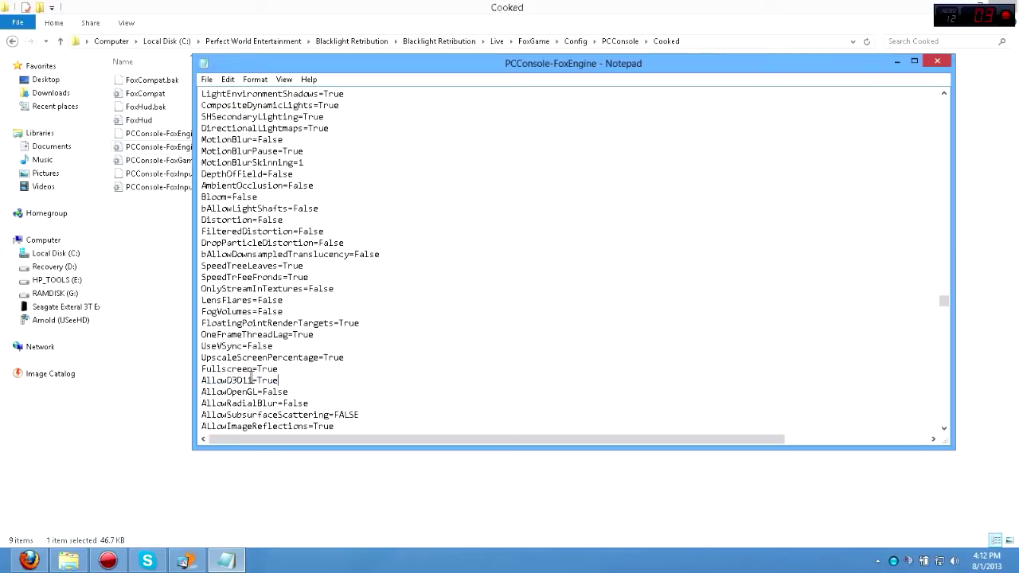
drag(278, 381, 262, 383)
text(Fals)
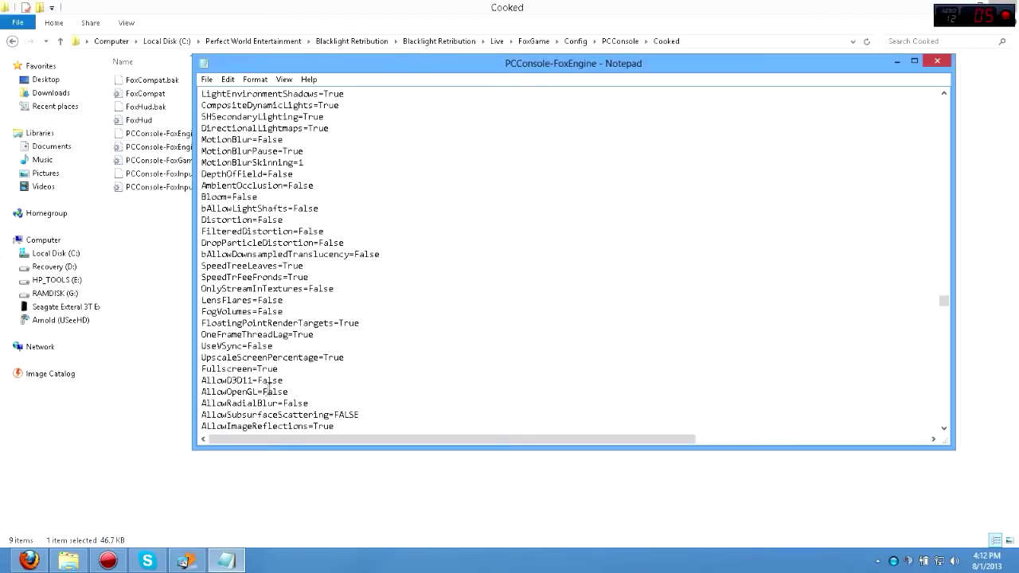
scroll(326, 388, down, 4)
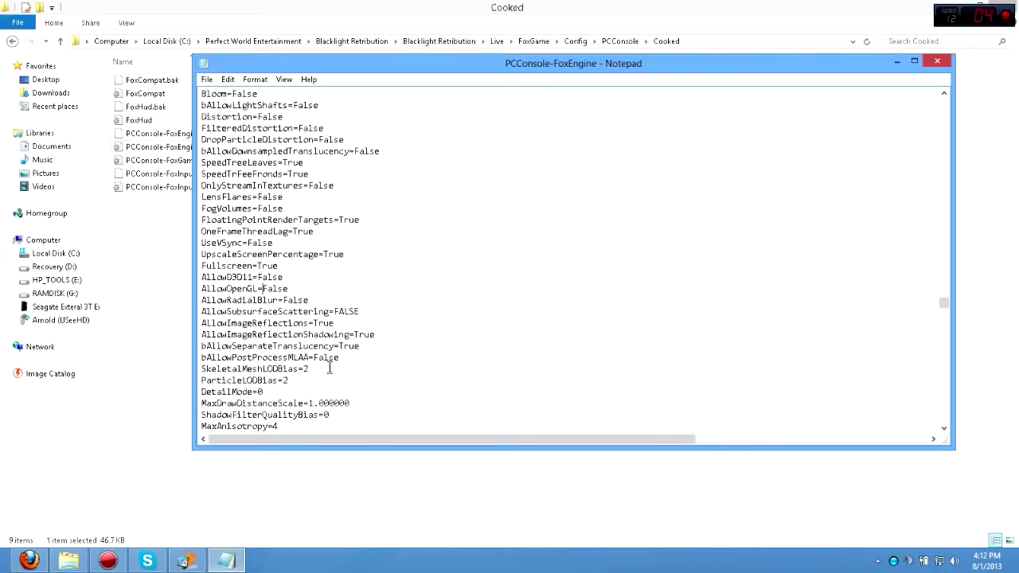
scroll(305, 309, up, 1)
click(936, 67)
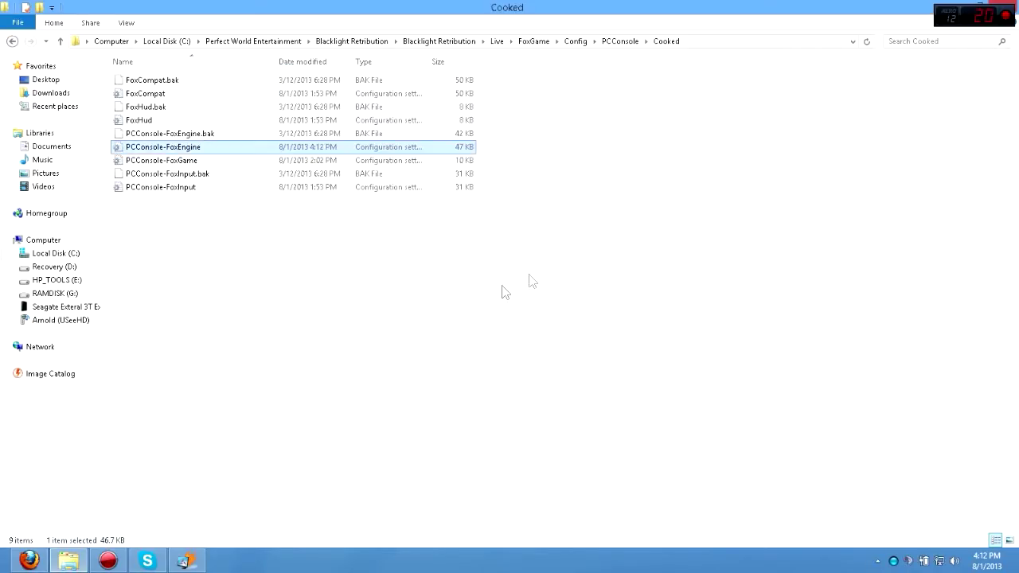
Close the Cooked folder window and start Blacklight Retribution from its desktop launcher
mouse_move(1005, 6)
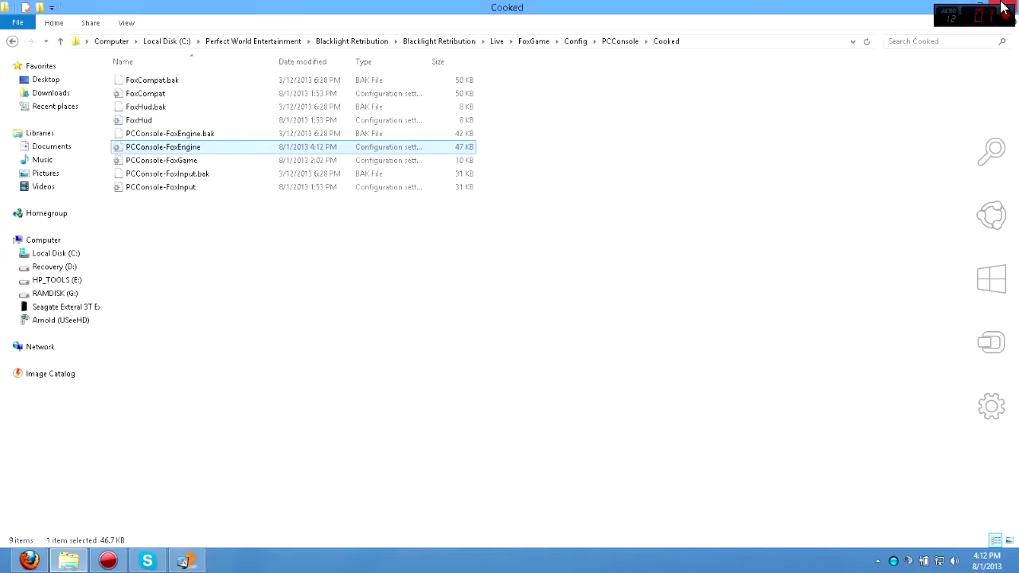
click(1004, 7)
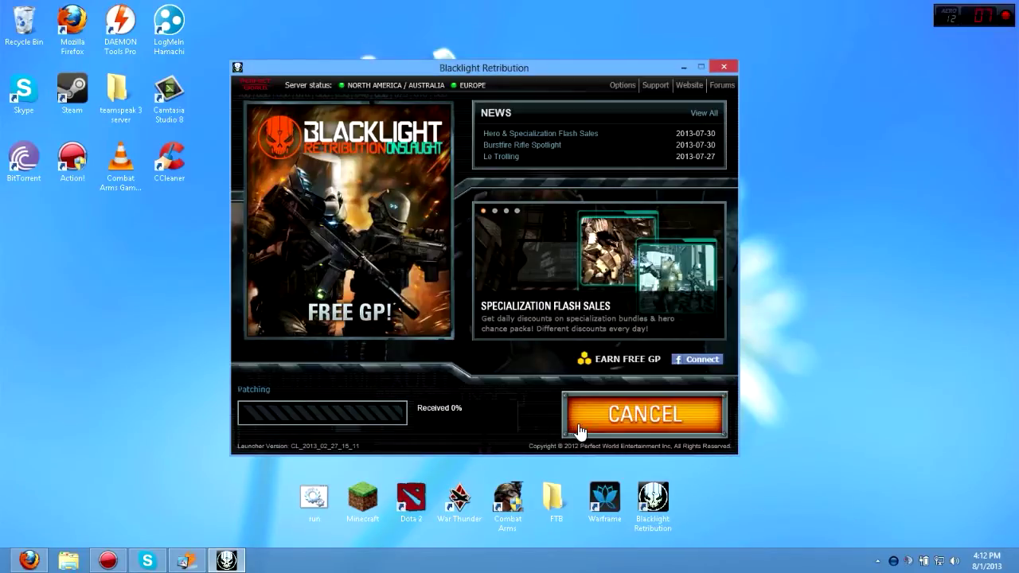
click(586, 421)
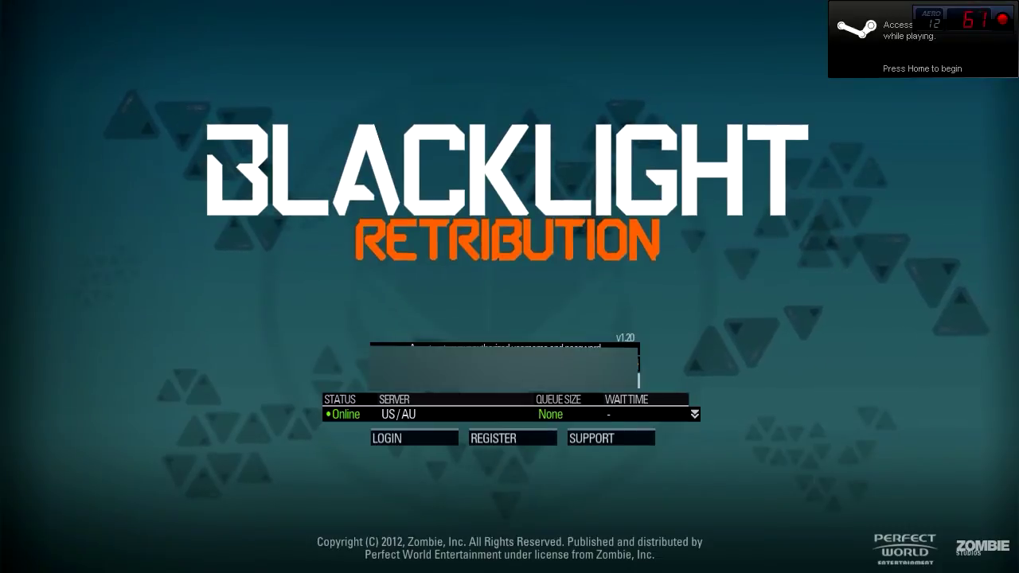
Log in to the US/AU server and confirm the expired items notice
key(Return)
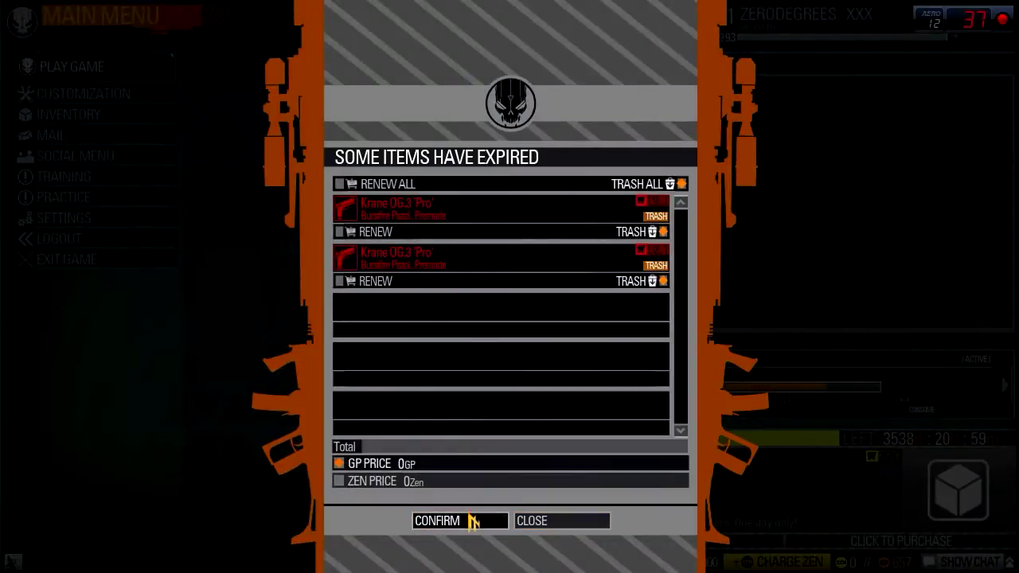
click(472, 521)
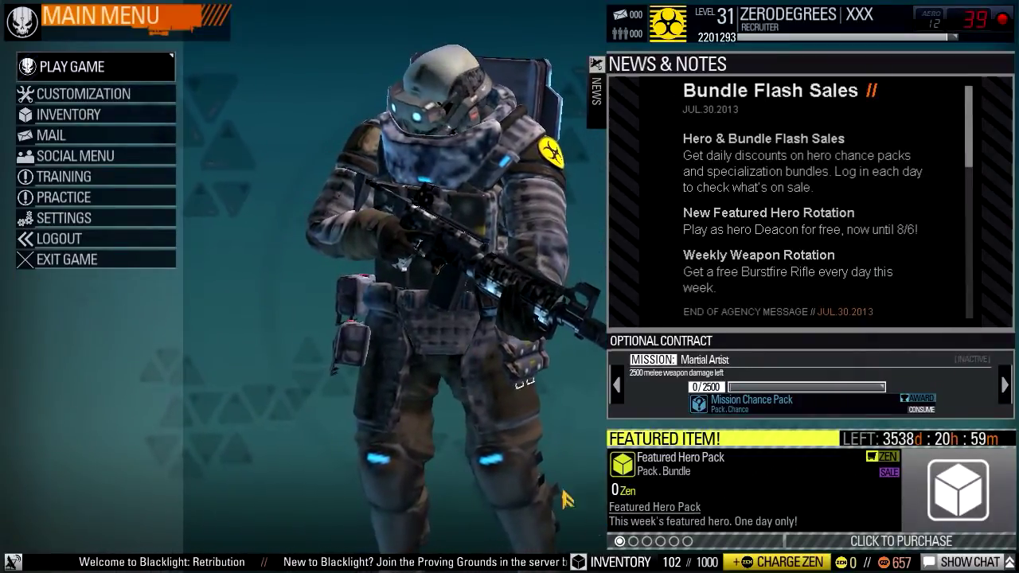
View the weapon loadouts in Customization, return to the main menu and join a Team Deathmatch lobby on Metro
click(106, 100)
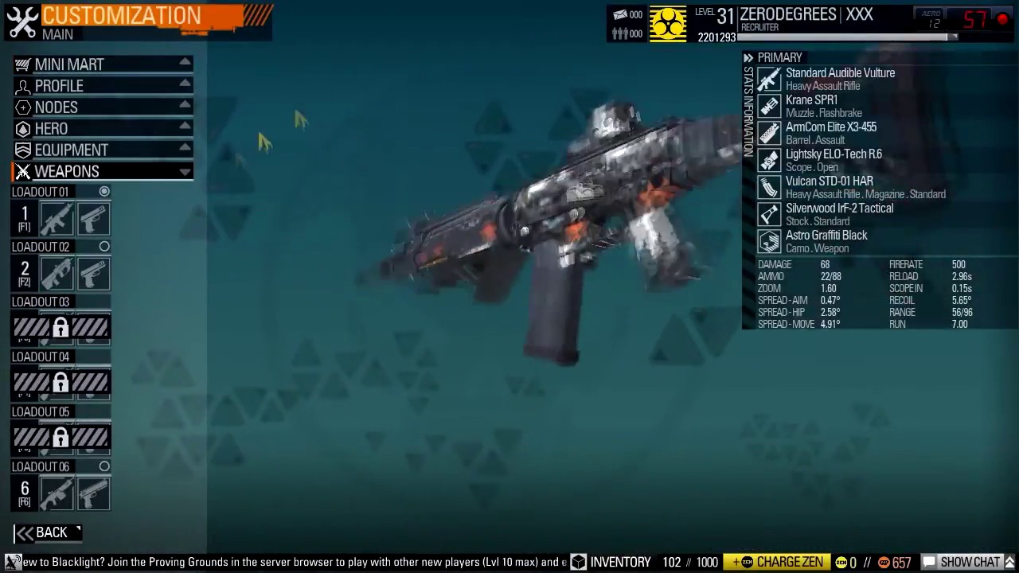
key(Escape)
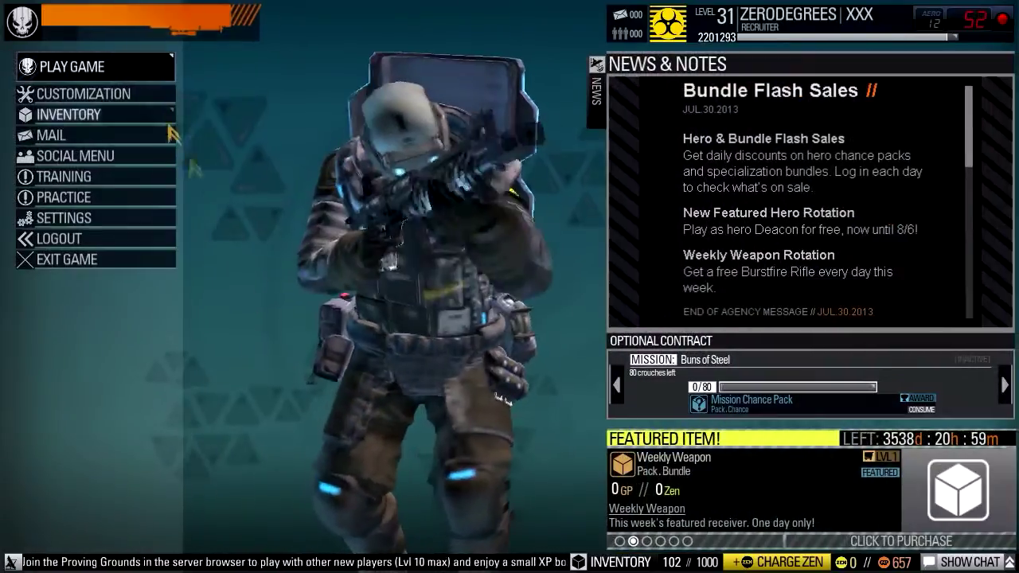
click(103, 66)
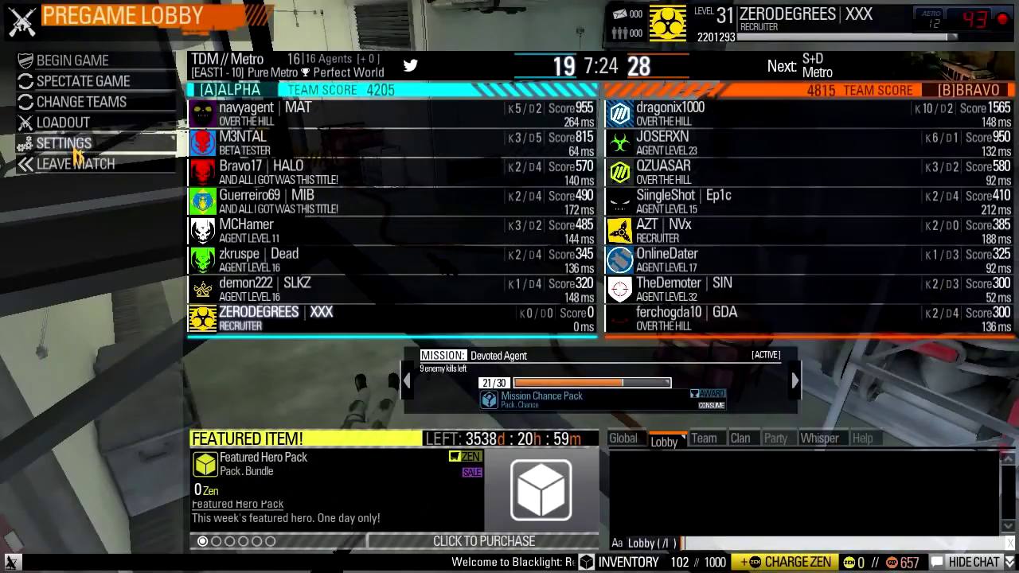
Check the audio settings from the pregame lobby and enter the Team Deathmatch match
click(74, 148)
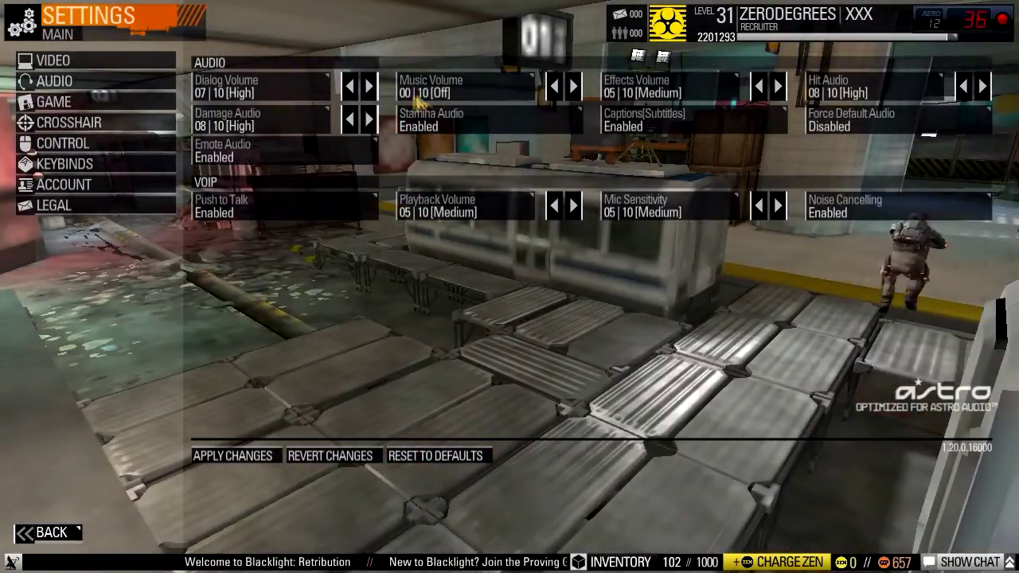
key(Escape)
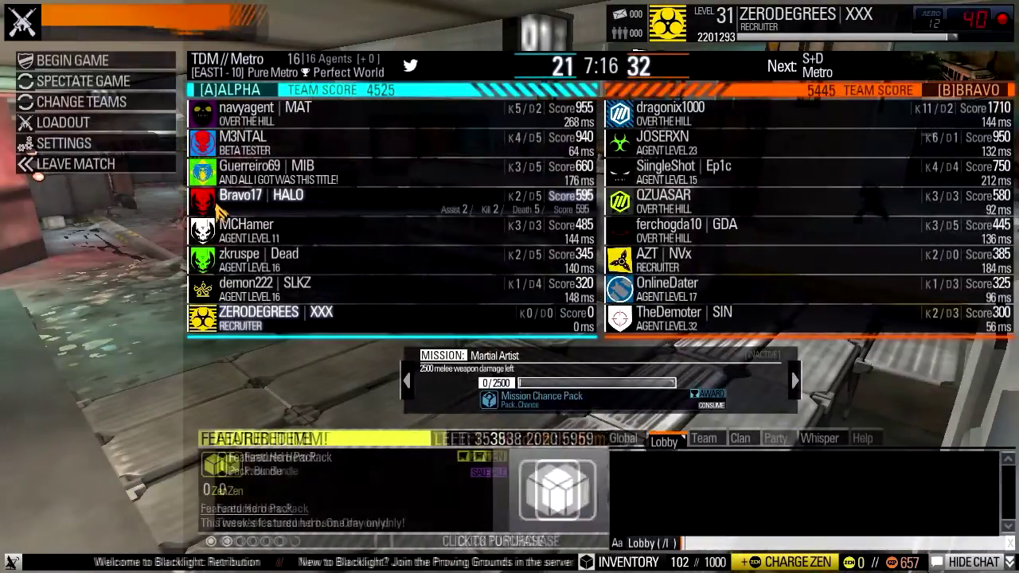
click(101, 127)
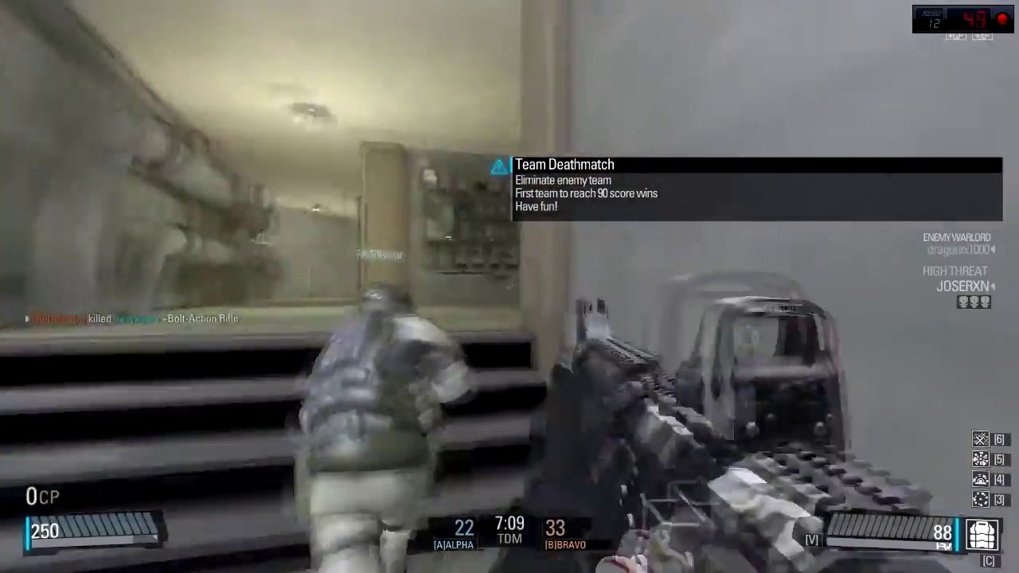
click(510, 286)
key(r)
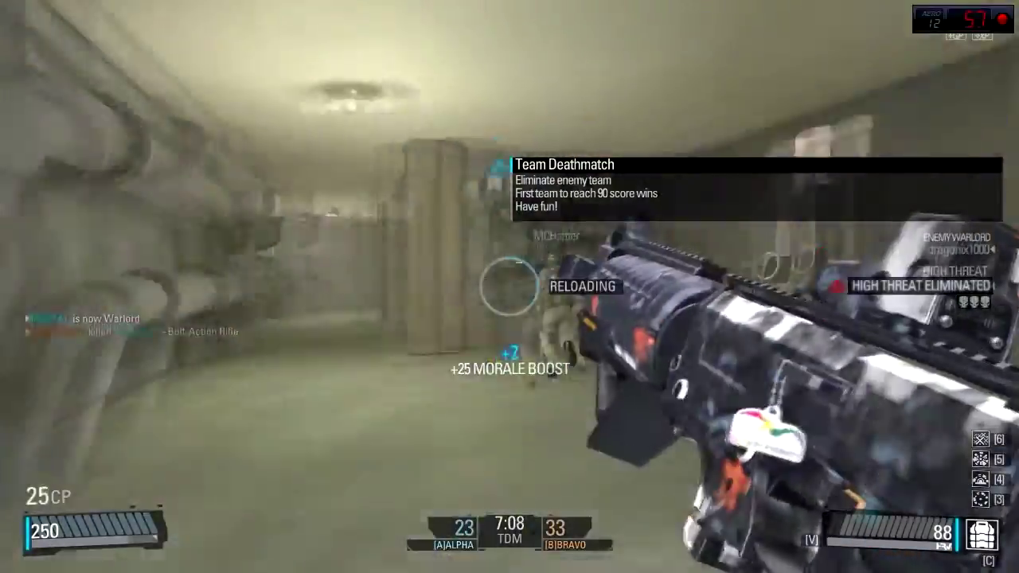
key(v)
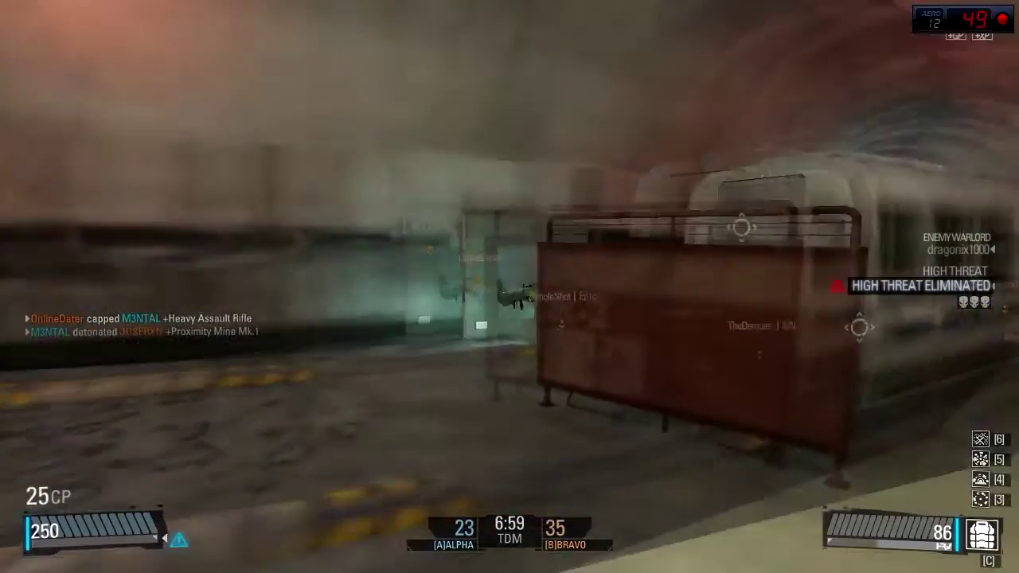
right_click(509, 286)
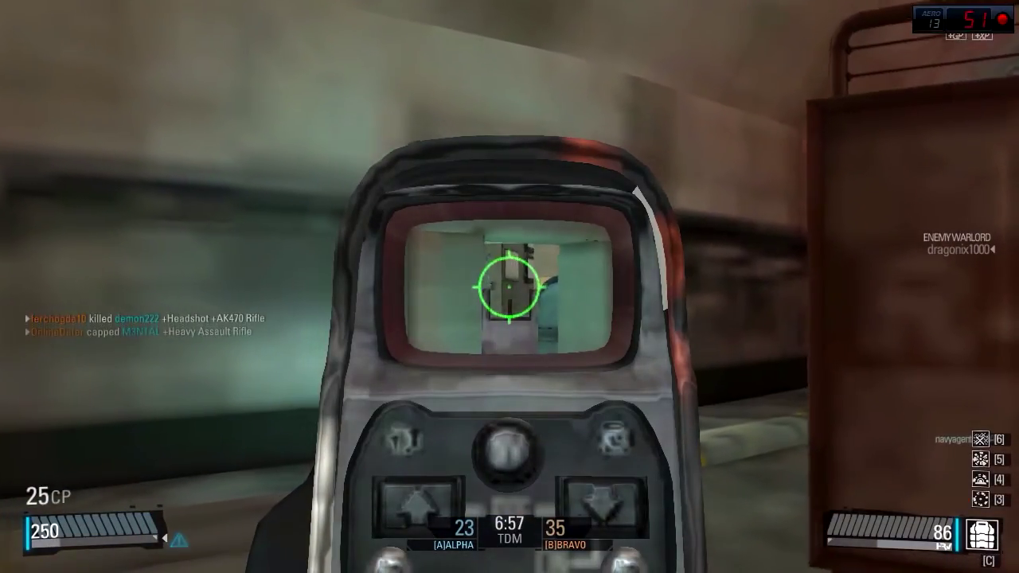
right_click(509, 287)
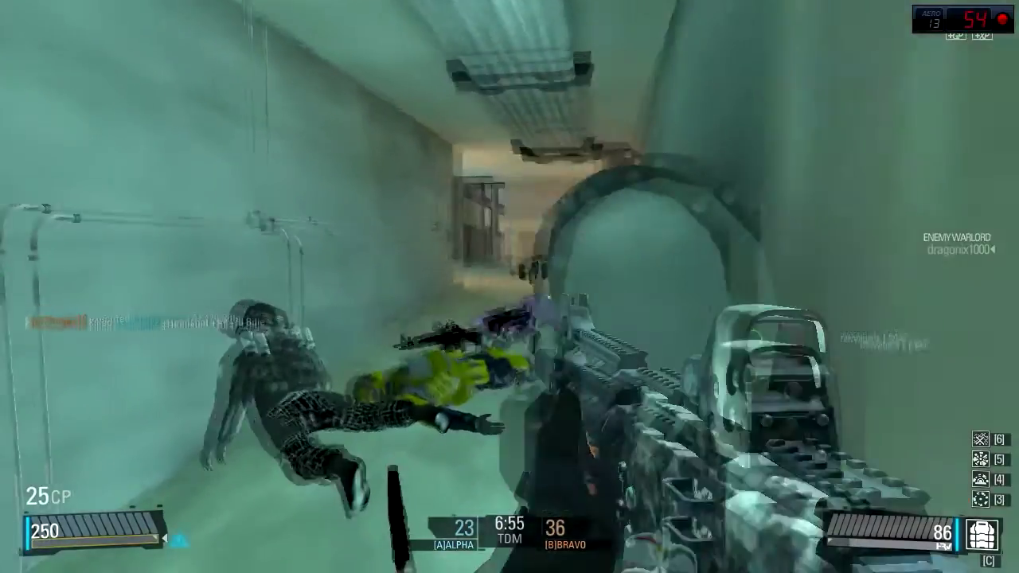
key(q)
key(r)
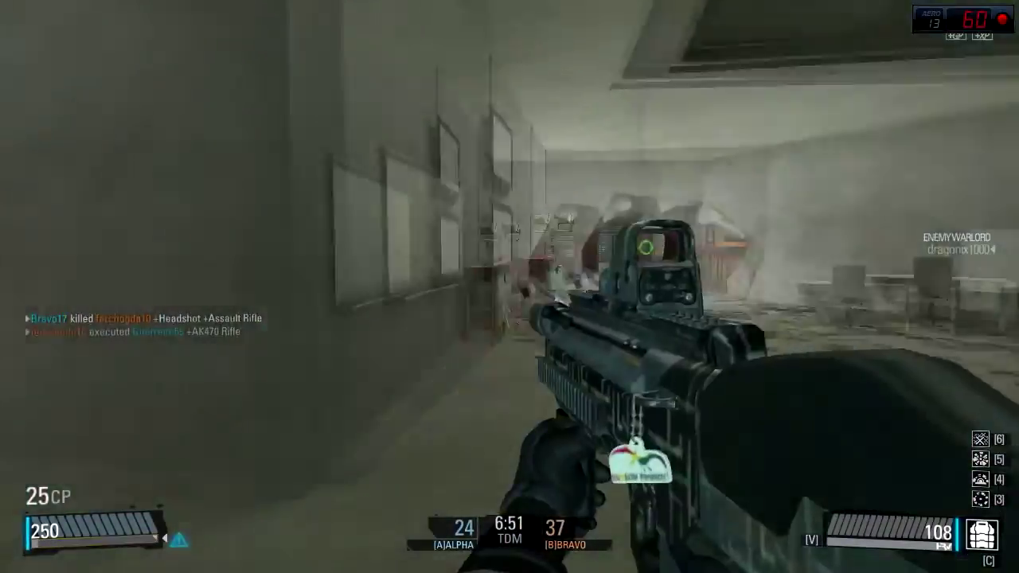
key(v)
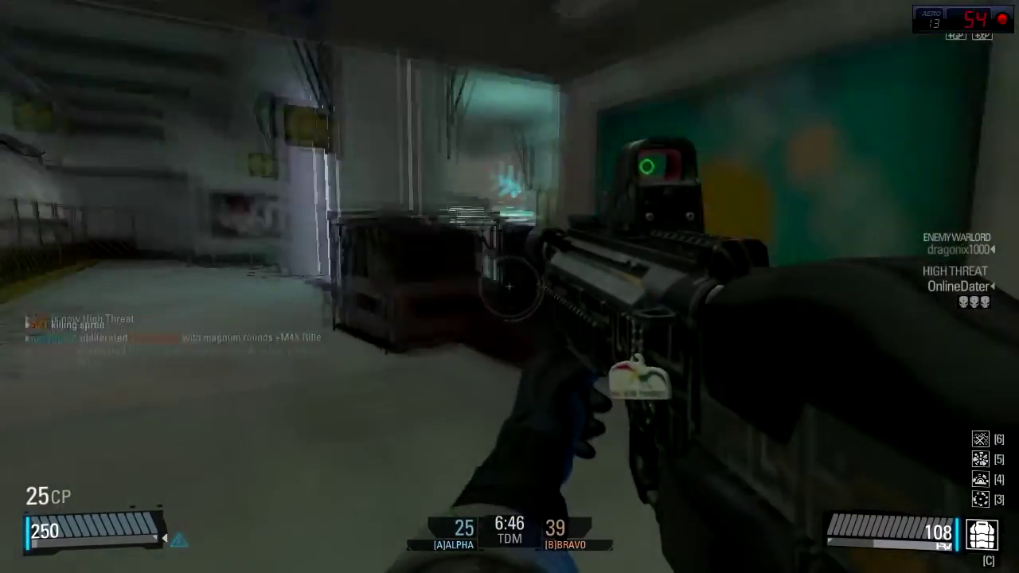
key(w)
key(w)
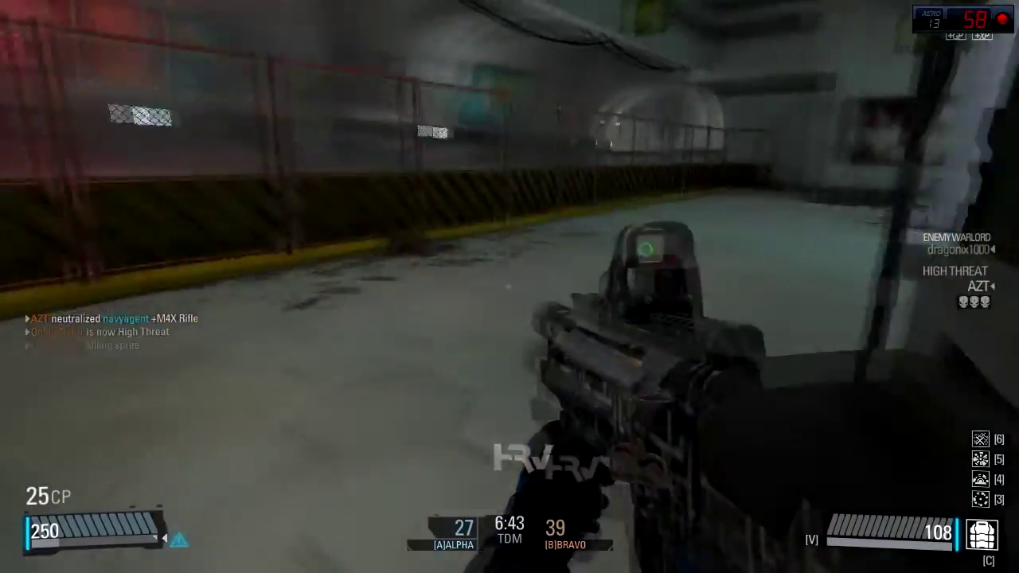
key(v)
key(v)
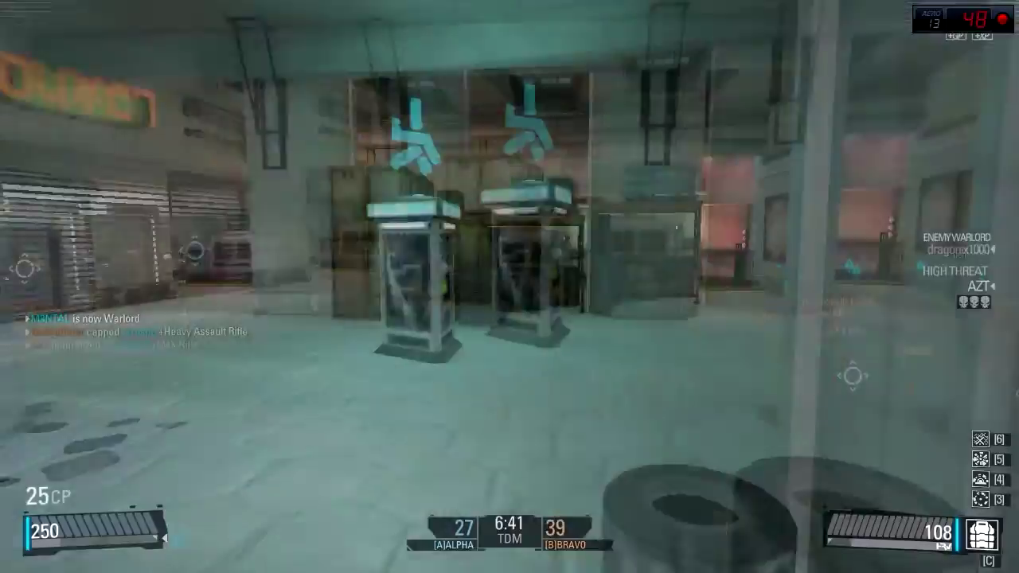
key(w)
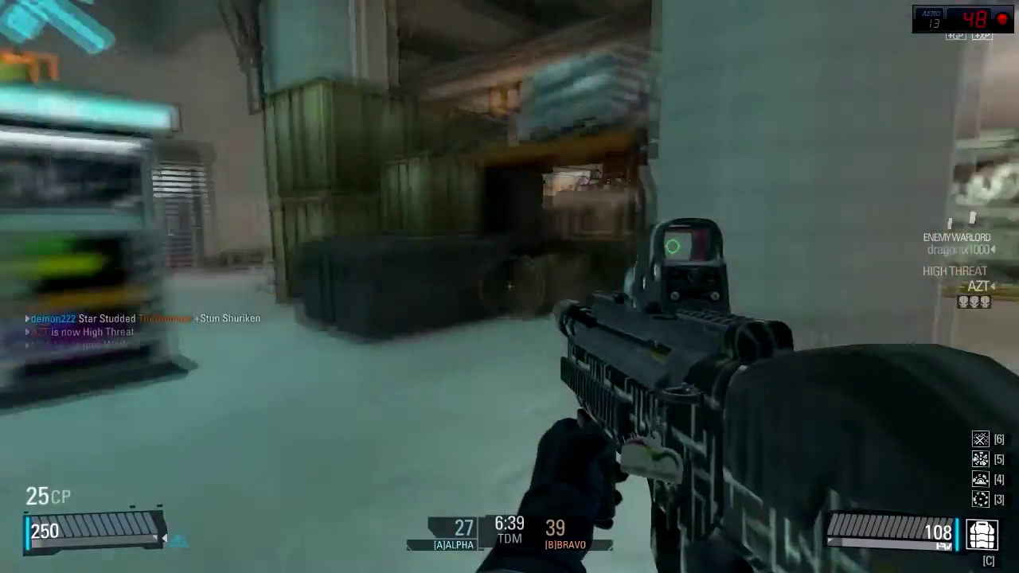
key(w)
key(space)
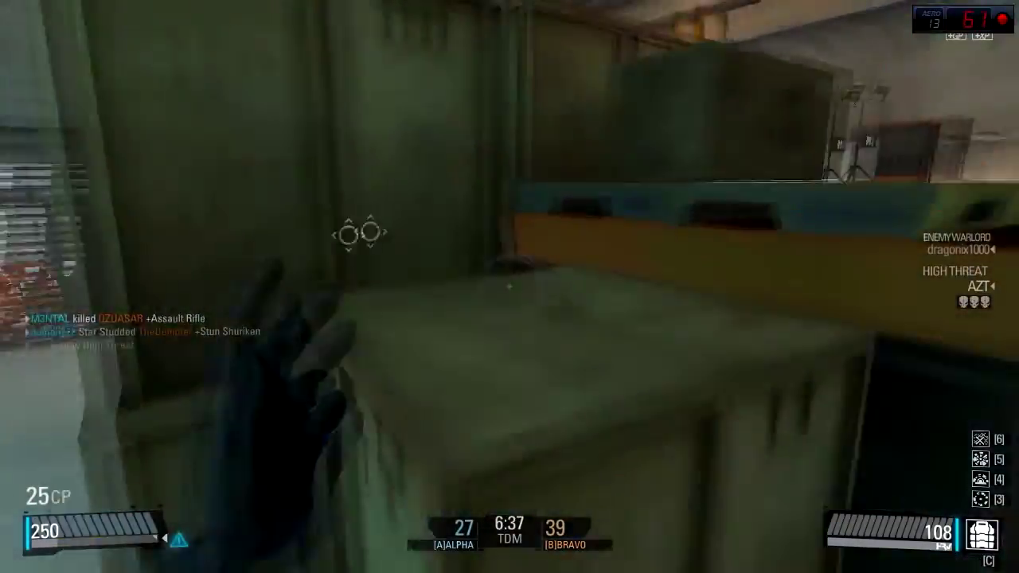
key(f)
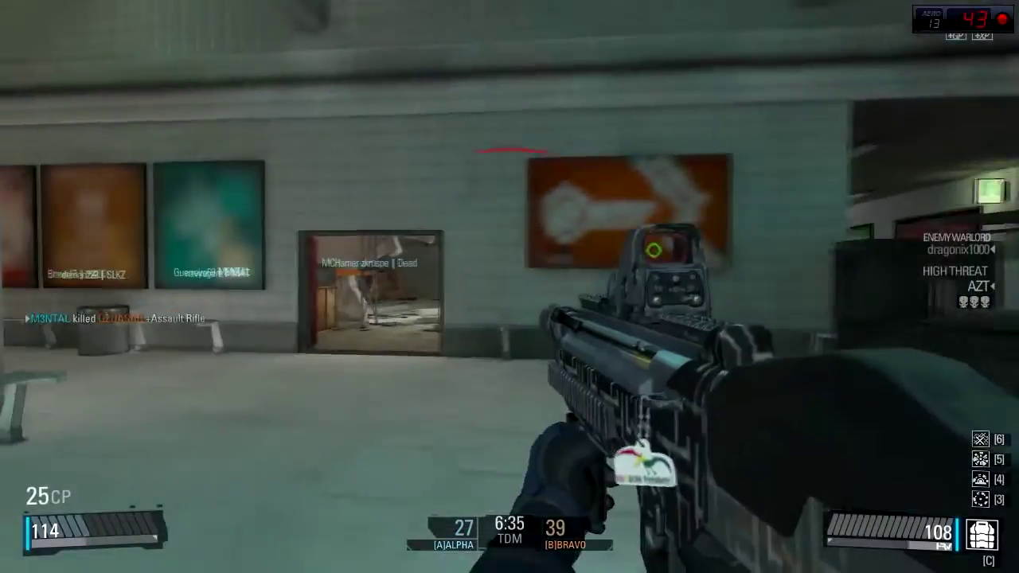
right_click(509, 286)
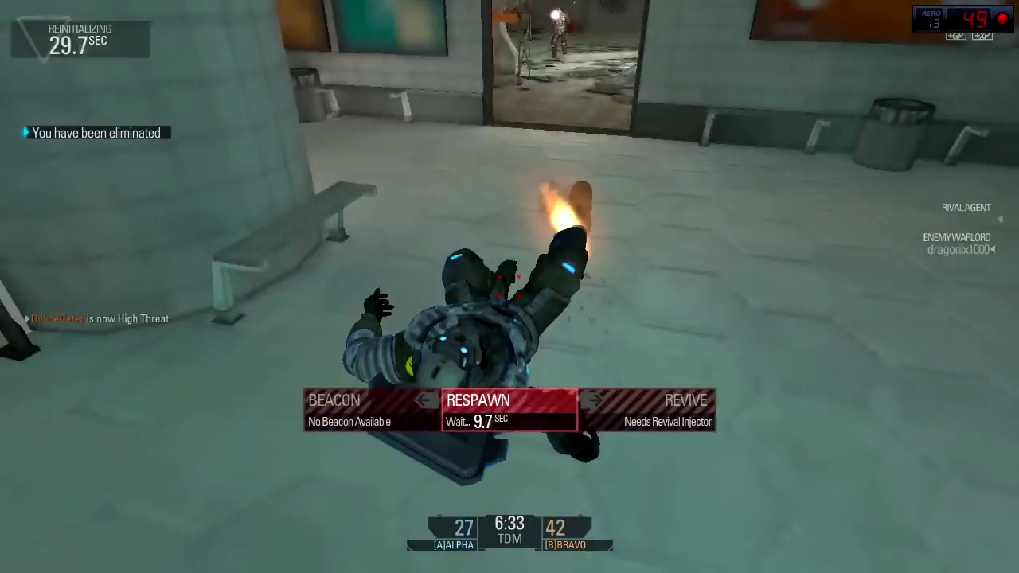